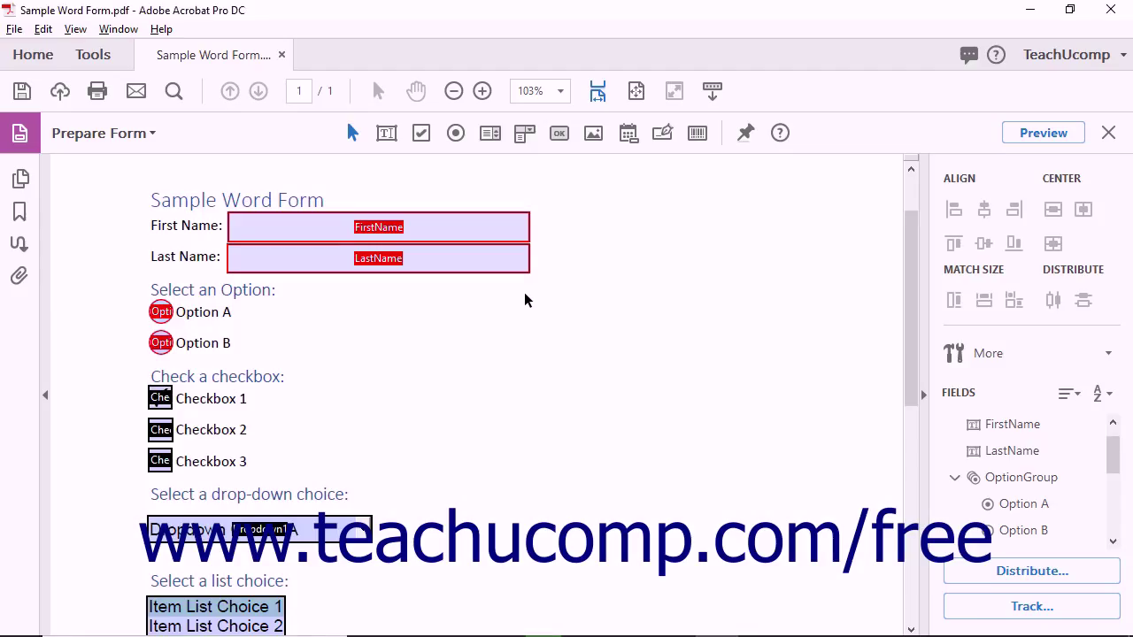
Open the FirstName text field's properties and bring up its Format settings.
{"action": "left_click", "coordinate": [331, 531]}
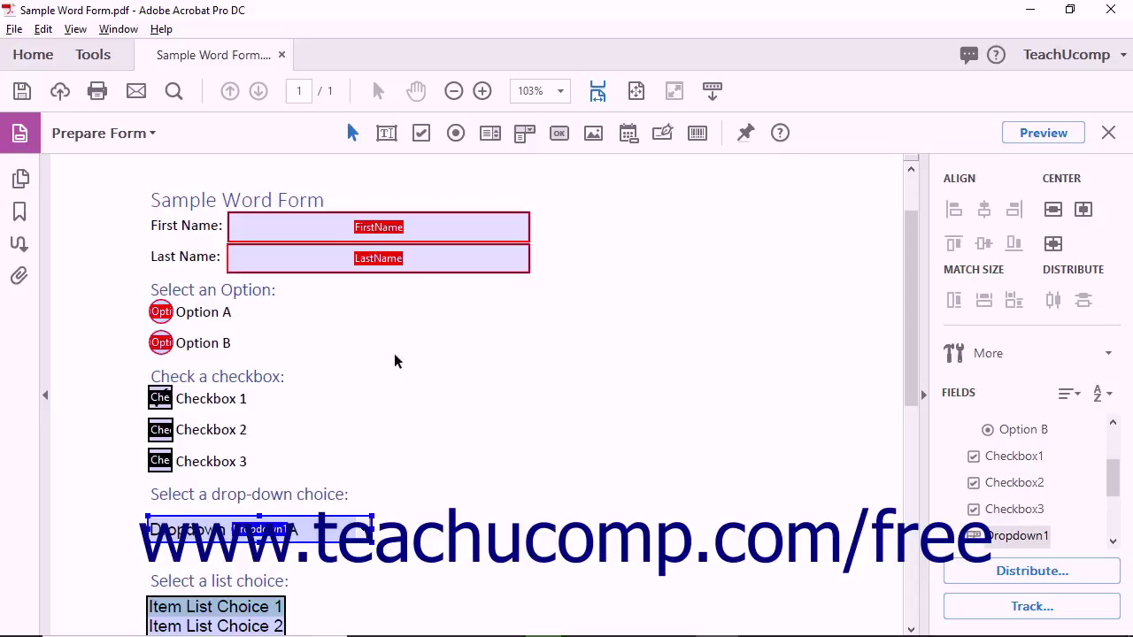
{"action": "left_click", "coordinate": [421, 232]}
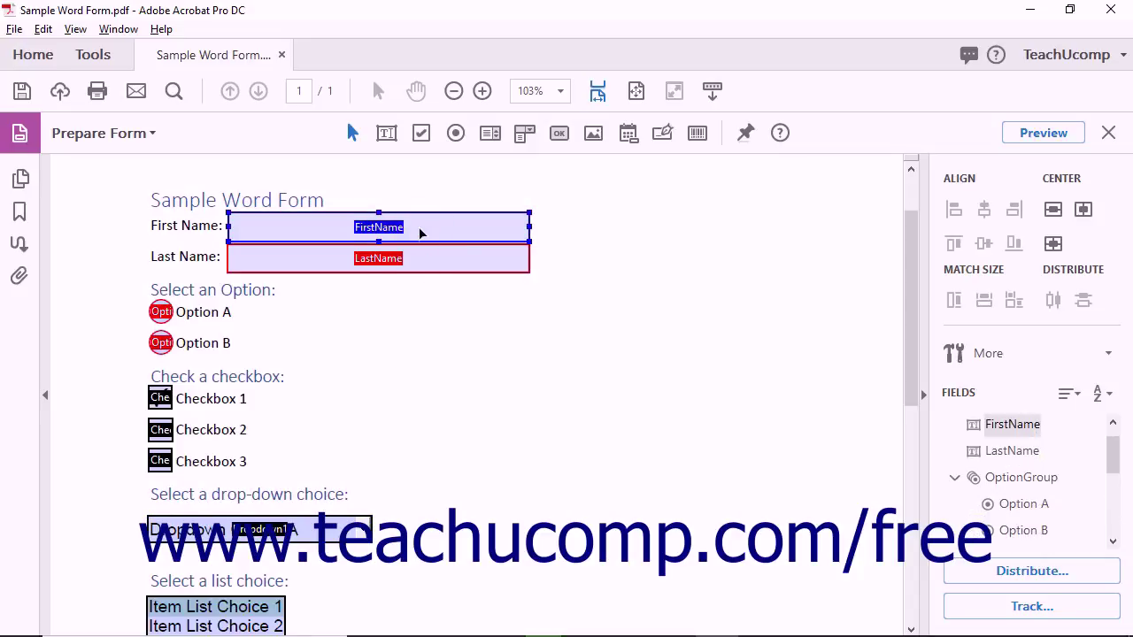
{"action": "double_click", "coordinate": [421, 233]}
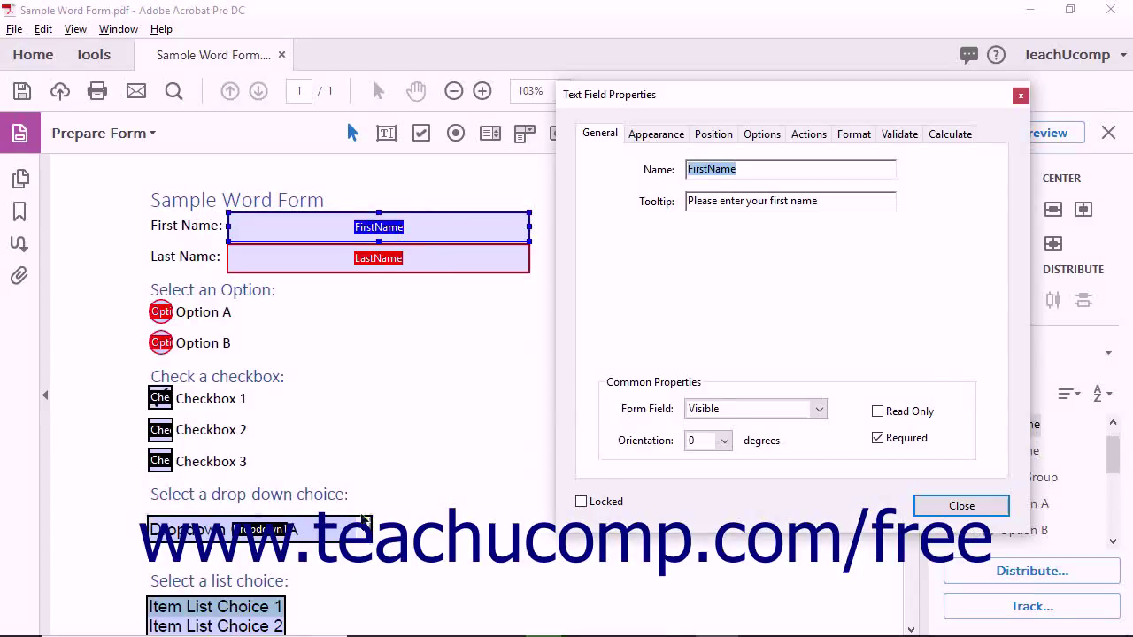
{"action": "left_click", "coordinate": [337, 528]}
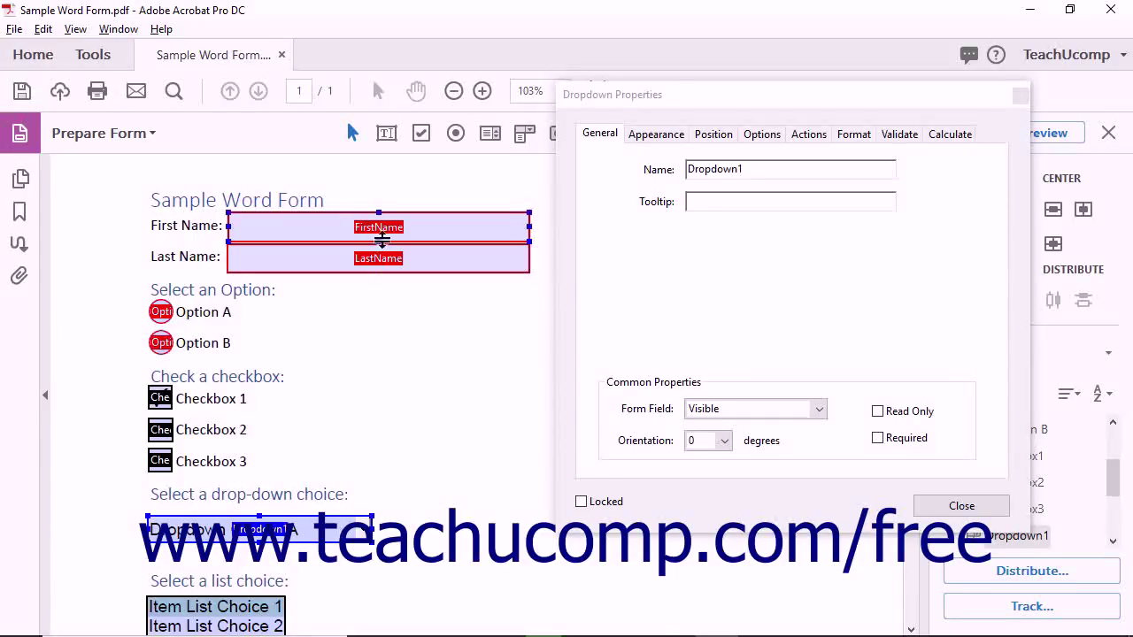
{"action": "left_click", "coordinate": [412, 234]}
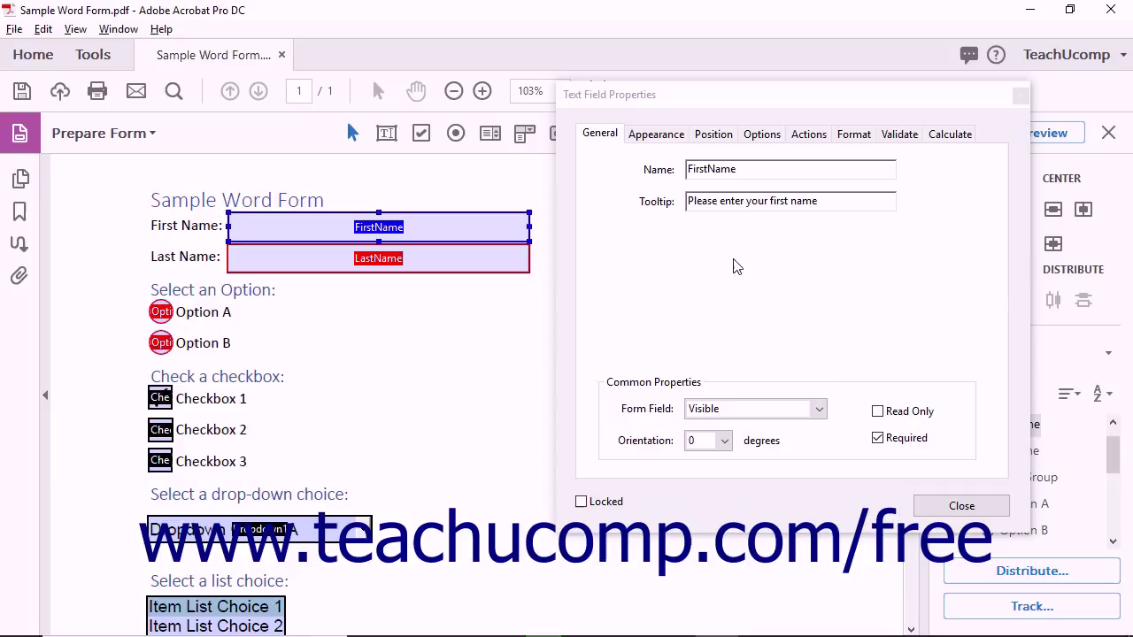
{"action": "left_click", "coordinate": [852, 135]}
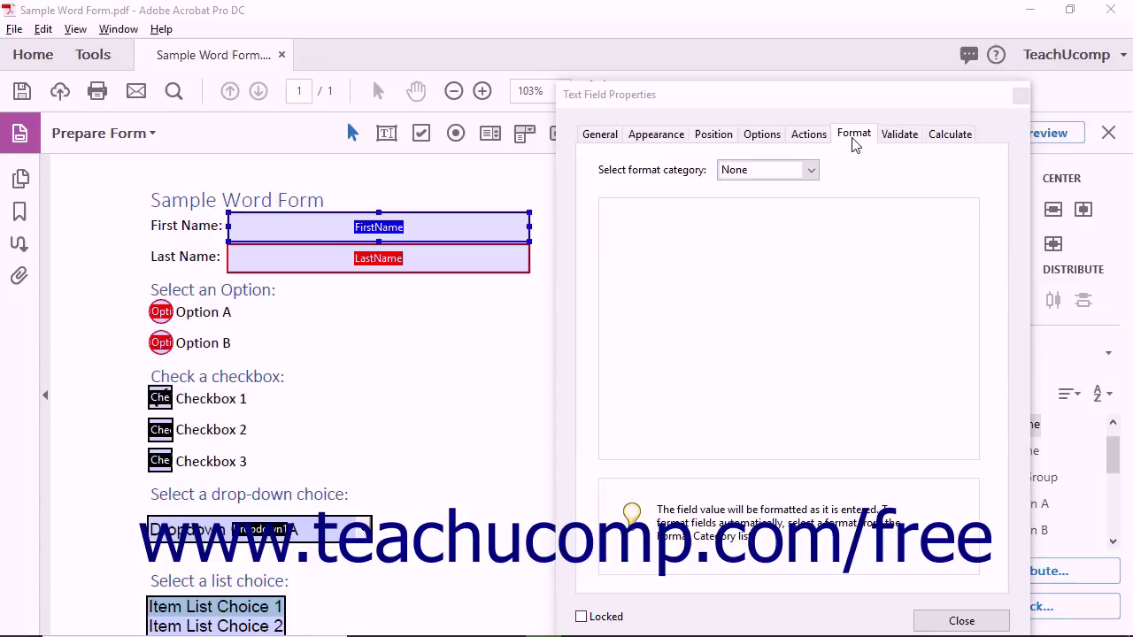
Choose Number as the FirstName field's format category.
{"action": "left_click", "coordinate": [812, 170]}
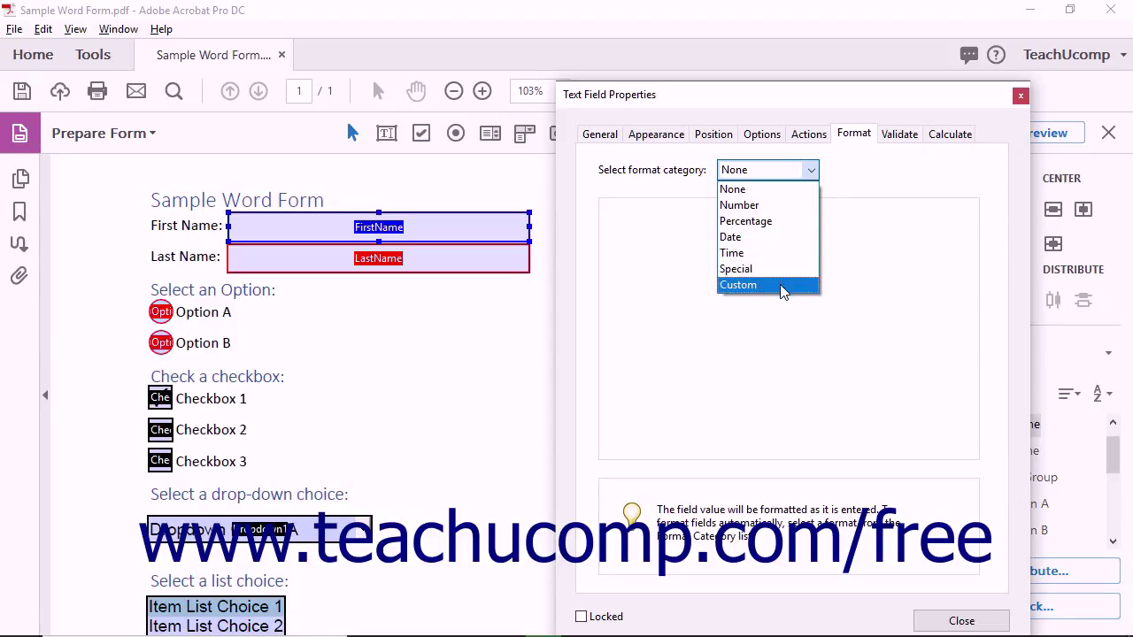
{"action": "left_click", "coordinate": [777, 207]}
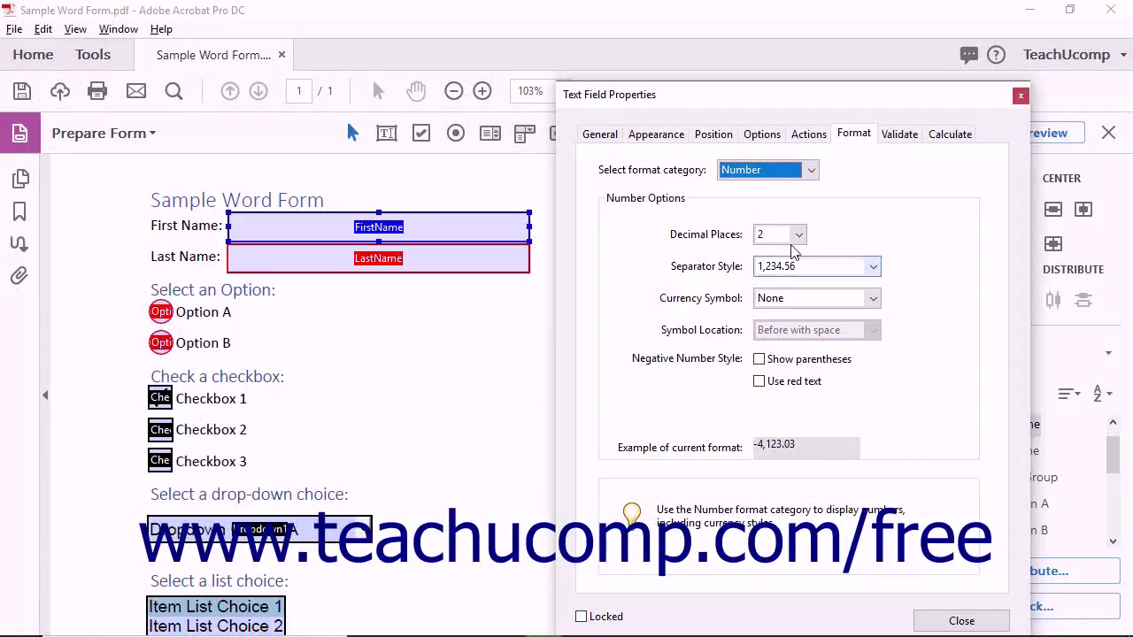
Keep 2 decimal places and 1,234.56 separators, and set the currency symbol to $.
{"action": "left_click", "coordinate": [799, 234]}
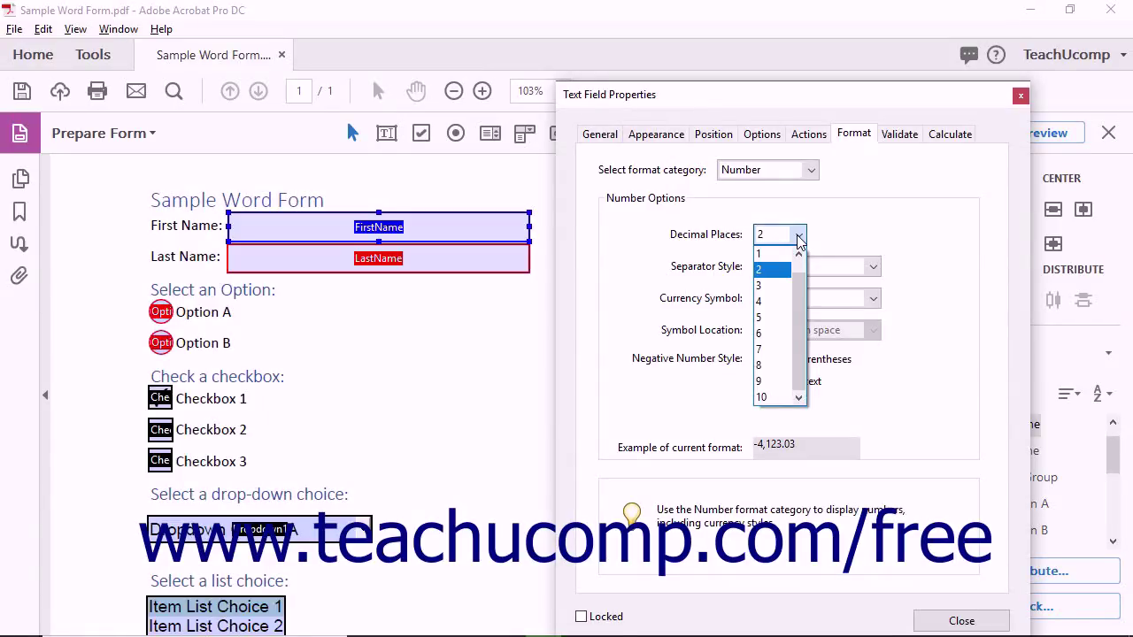
{"action": "left_click", "coordinate": [771, 269]}
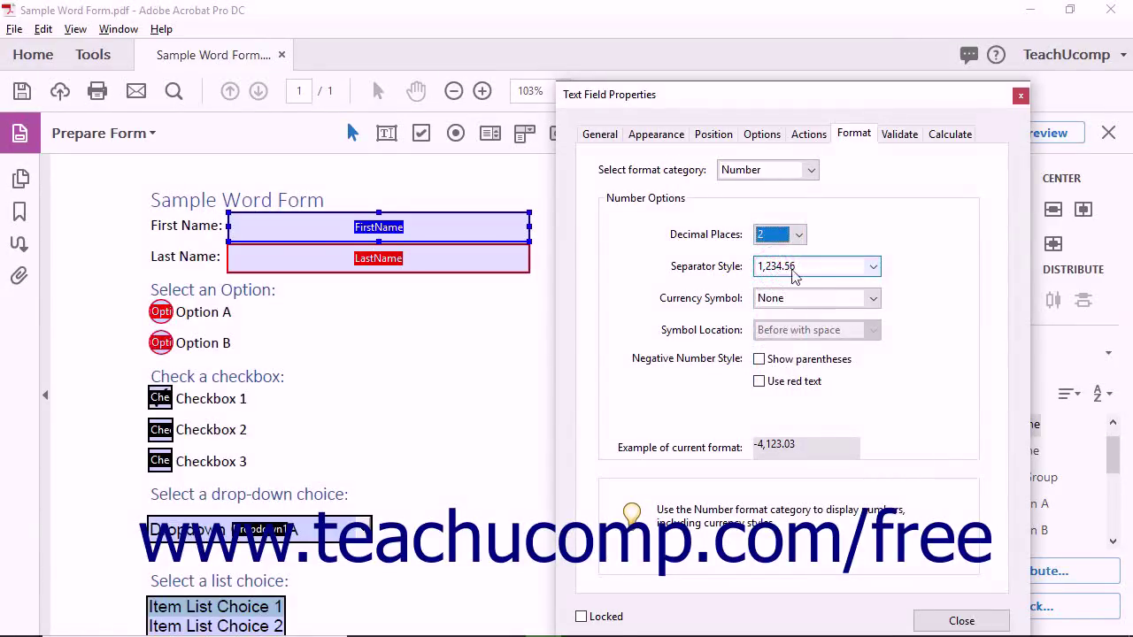
{"action": "left_click", "coordinate": [872, 268]}
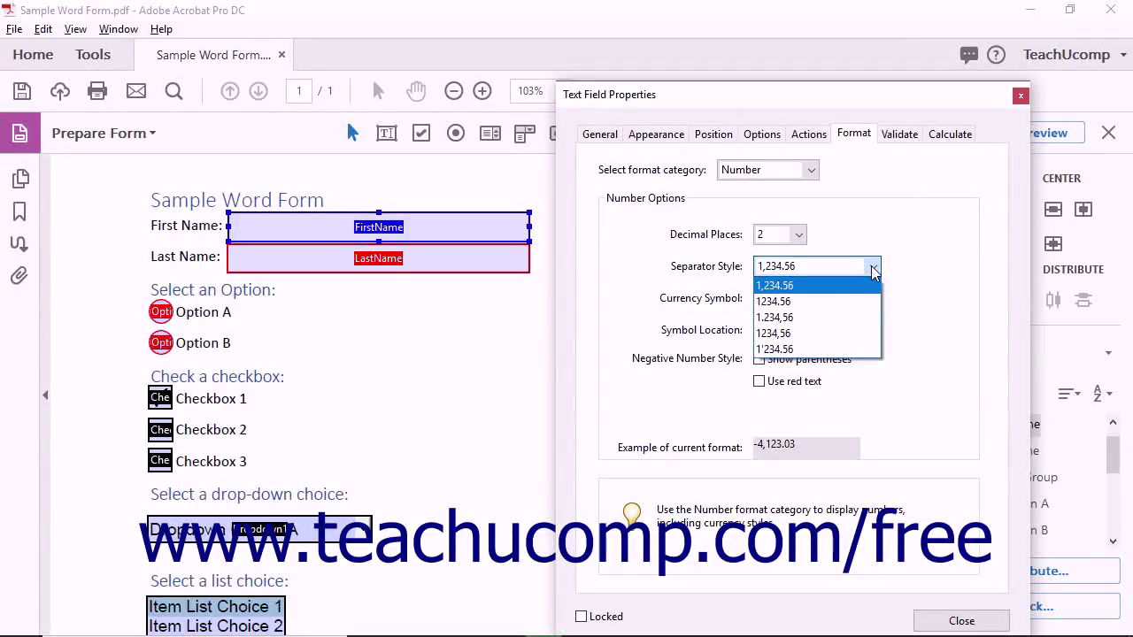
{"action": "left_click", "coordinate": [872, 268]}
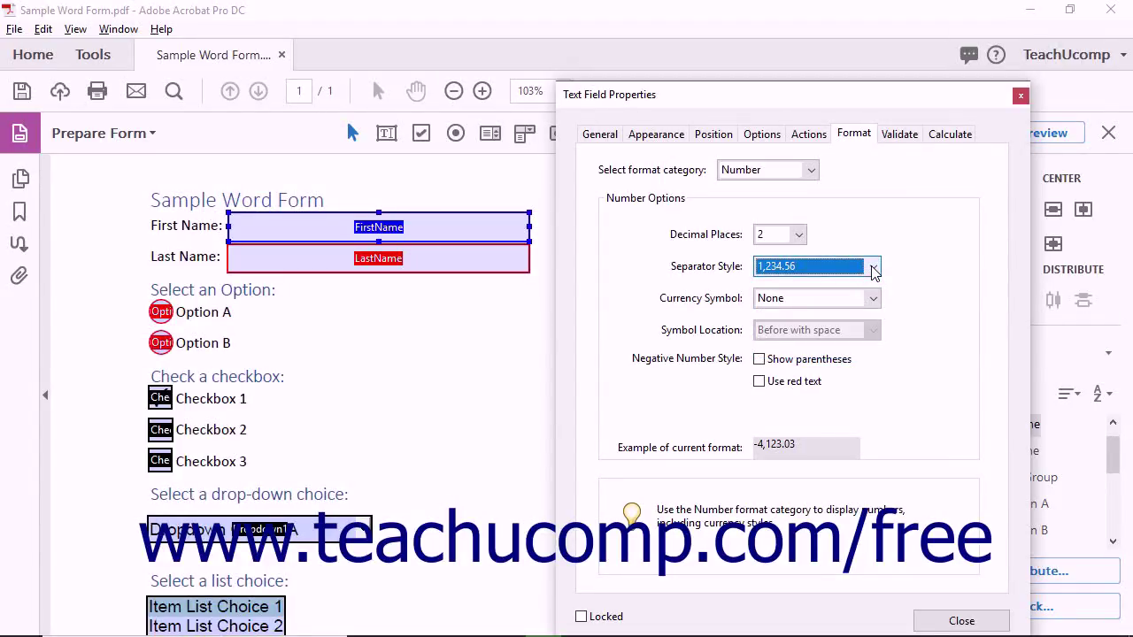
{"action": "left_click", "coordinate": [873, 298]}
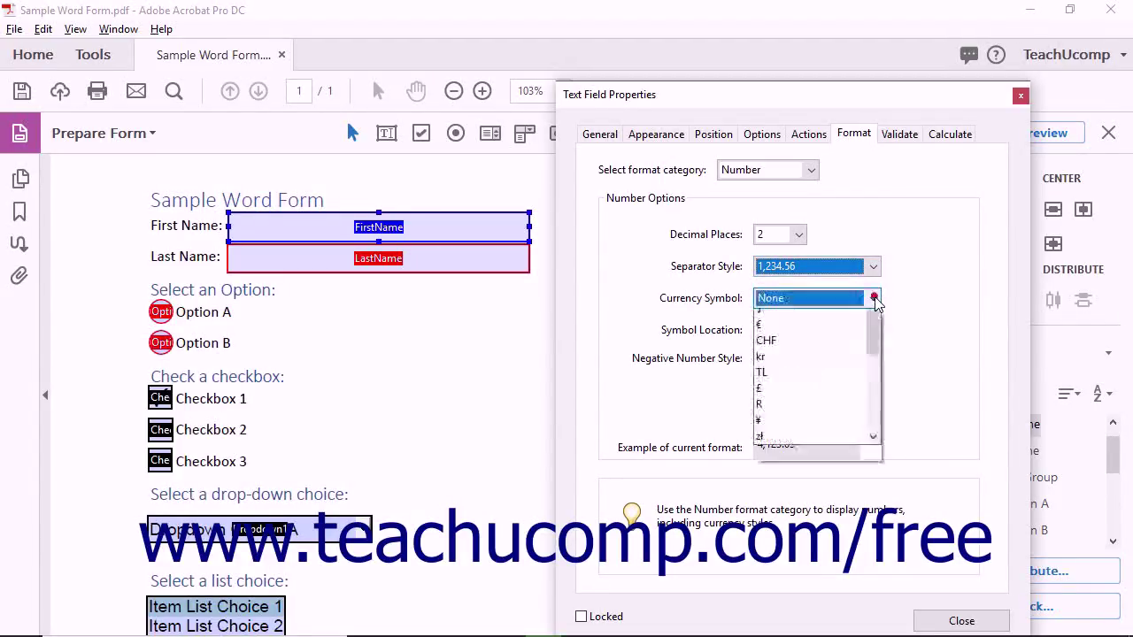
{"action": "left_click", "coordinate": [845, 315]}
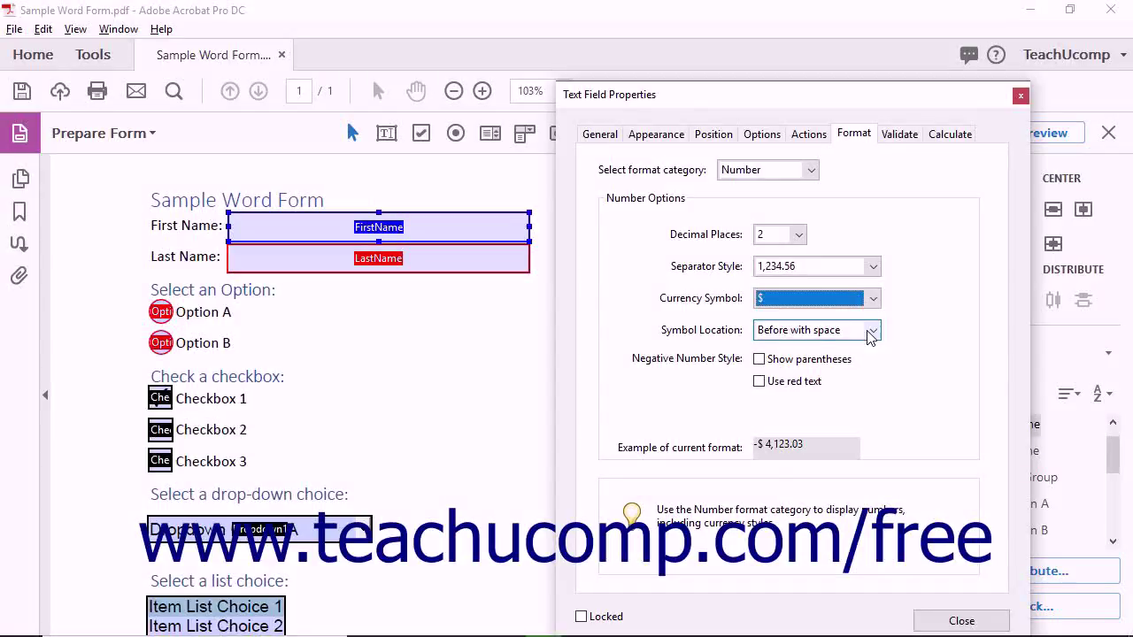
Keep the $ before the number with a space, and show negatives in red parentheses.
{"action": "left_click", "coordinate": [872, 333]}
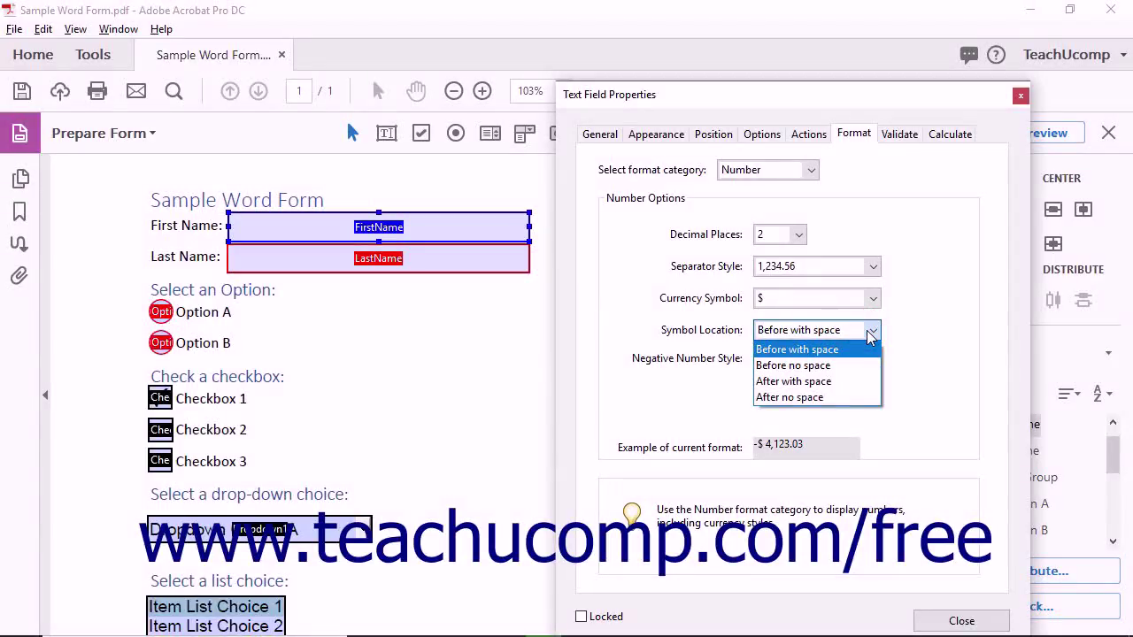
{"action": "left_click", "coordinate": [852, 349]}
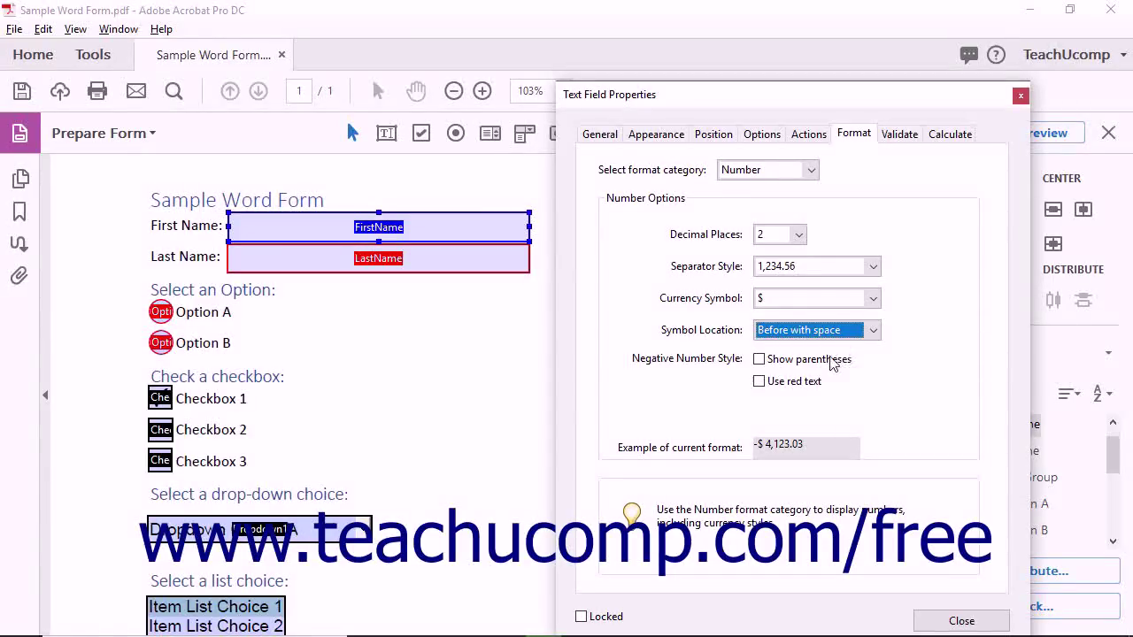
{"action": "left_click", "coordinate": [833, 360]}
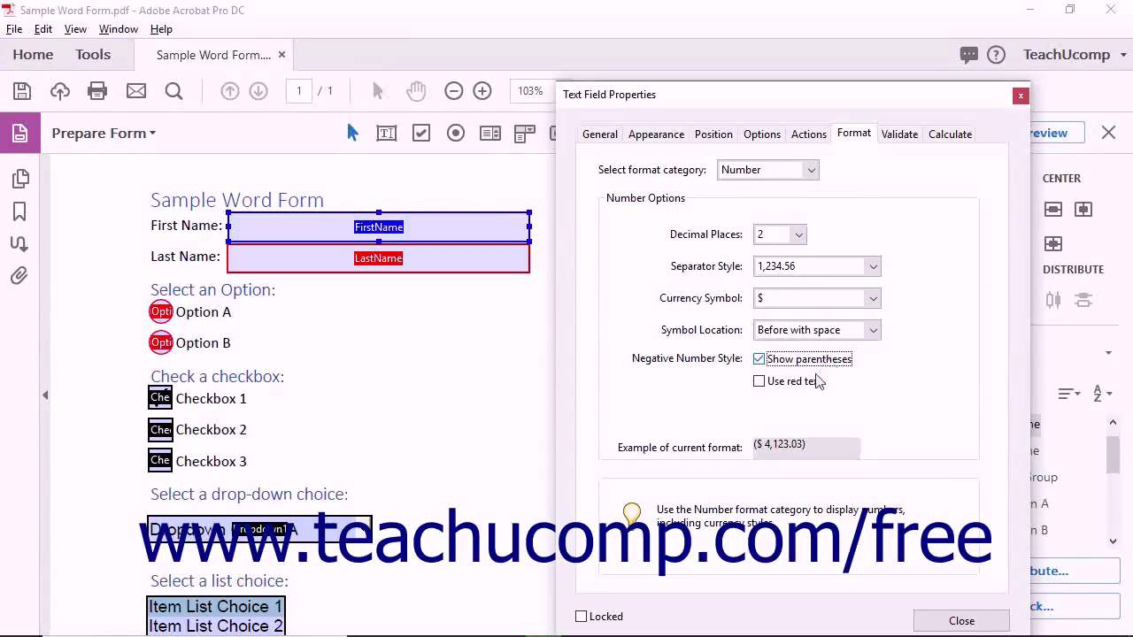
{"action": "left_click", "coordinate": [811, 383]}
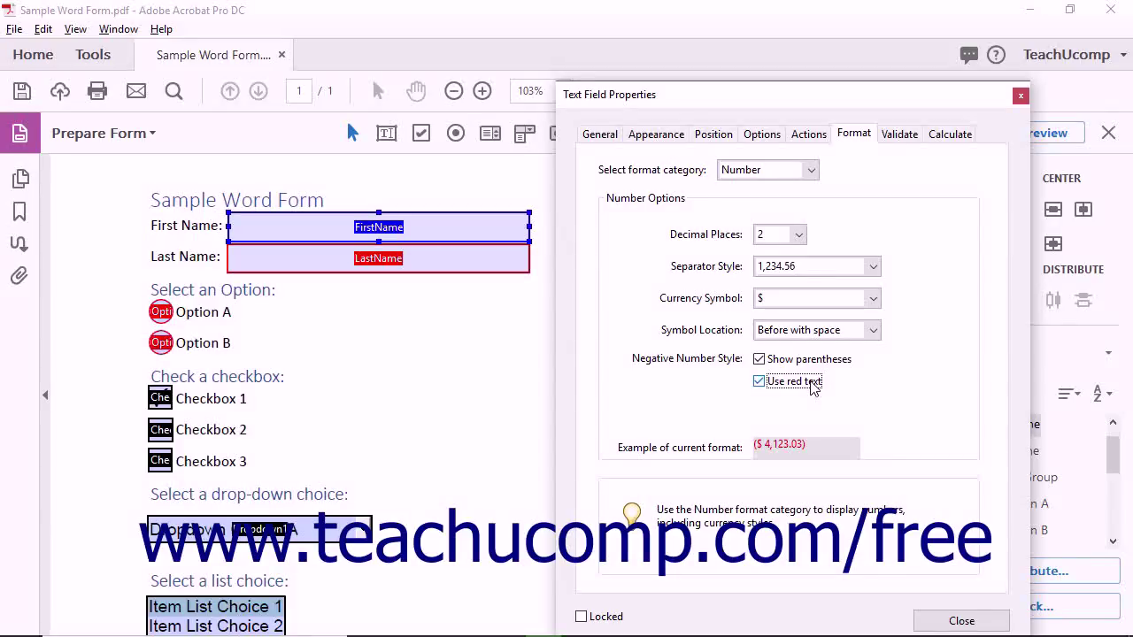
{"action": "left_click", "coordinate": [804, 458]}
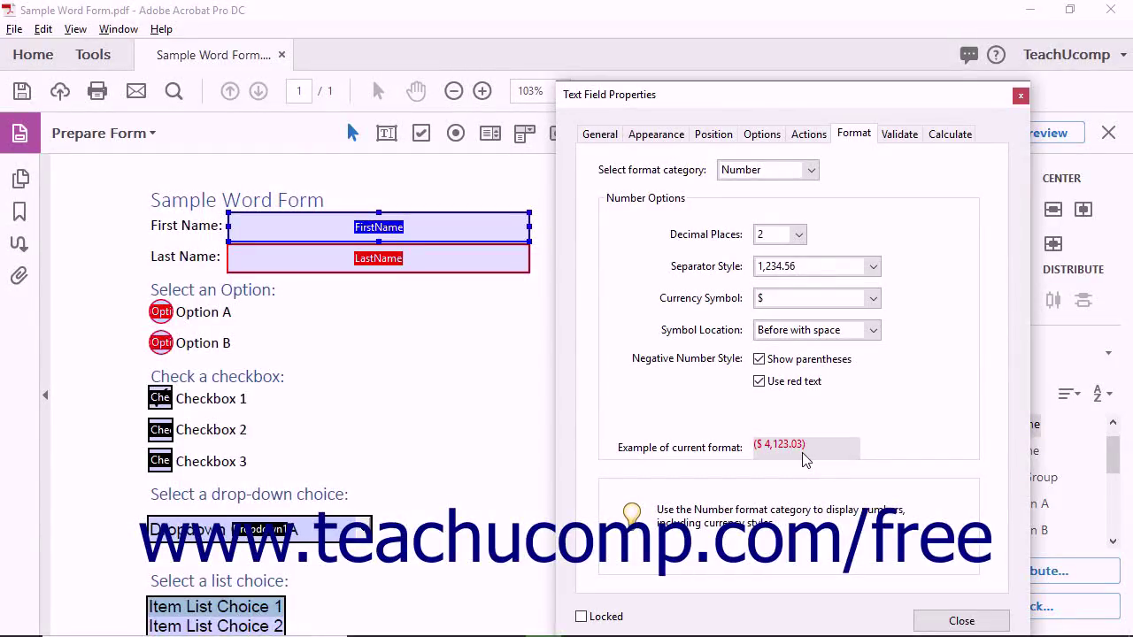
{"action": "left_click", "coordinate": [809, 171]}
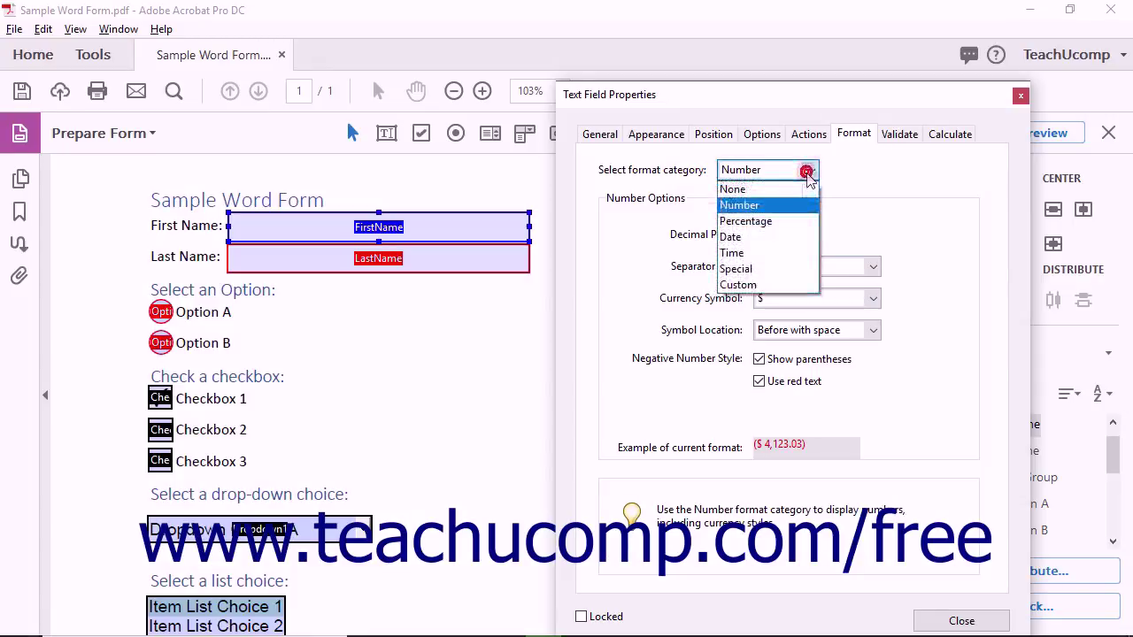
Switch the format to Percentage, keeping 2 decimal places and 1,234.56 separators.
{"action": "left_click", "coordinate": [783, 228]}
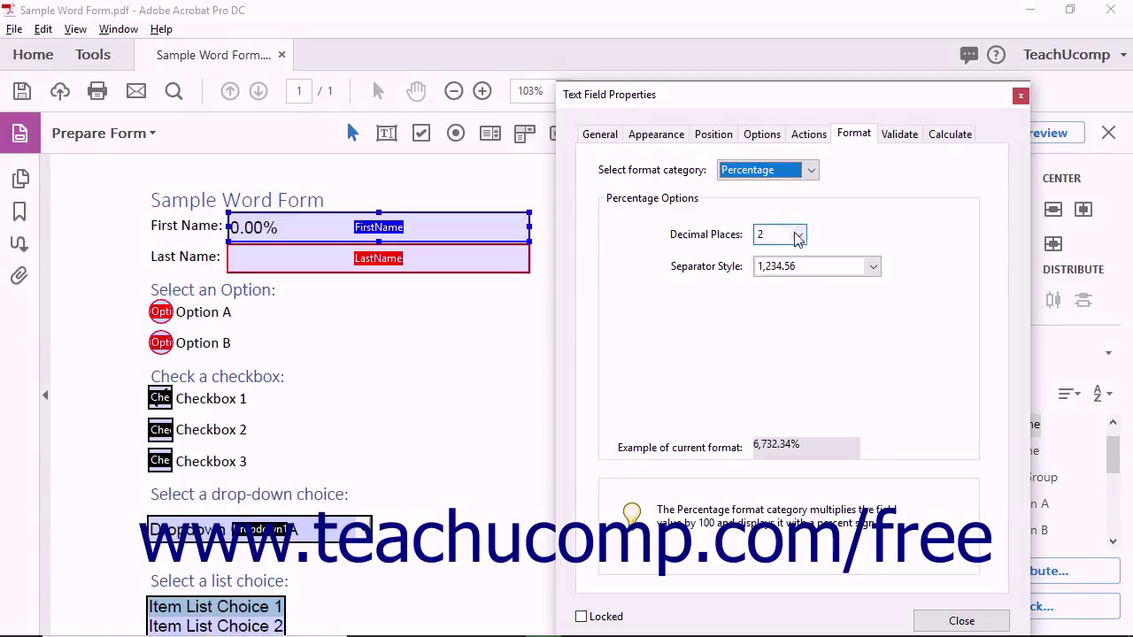
{"action": "left_click", "coordinate": [799, 236]}
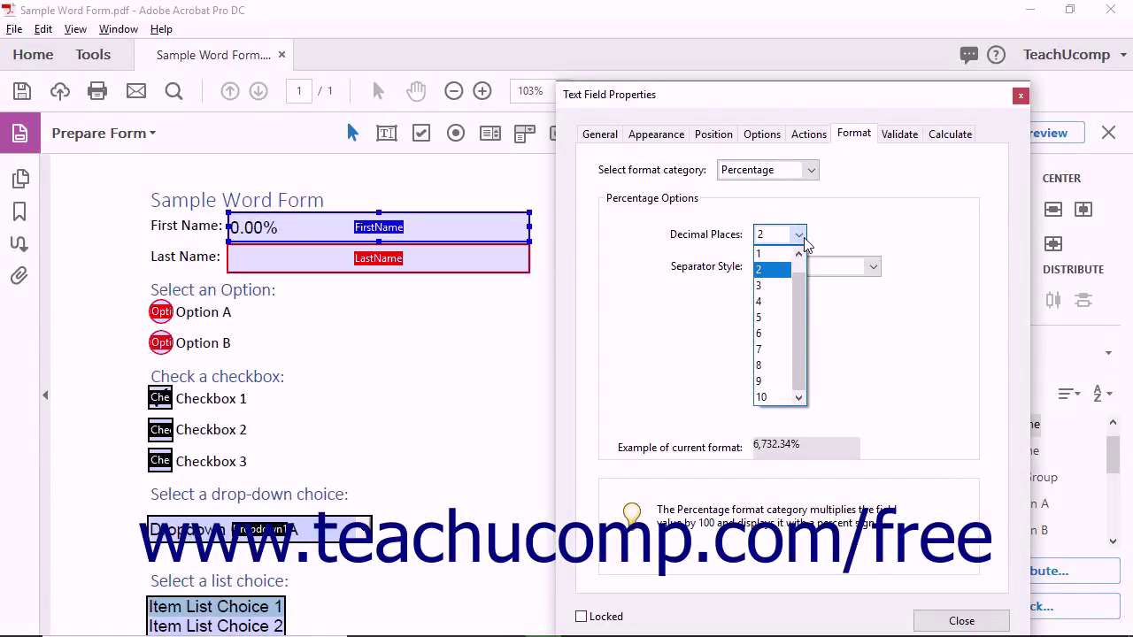
{"action": "left_click", "coordinate": [800, 237]}
{"action": "left_click", "coordinate": [871, 268]}
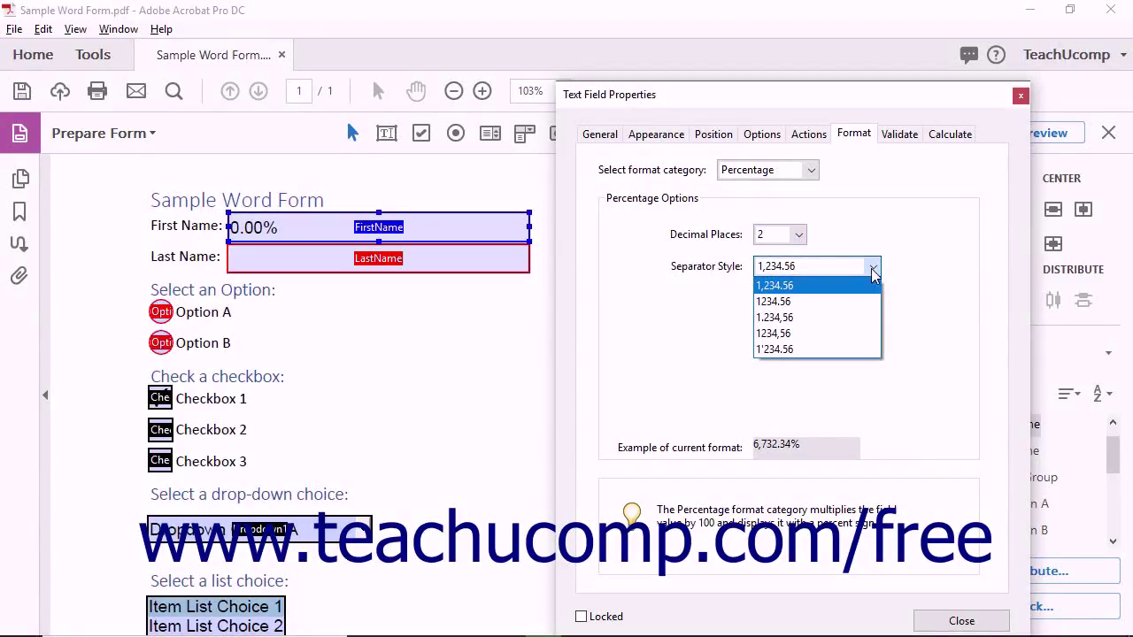
{"action": "left_click", "coordinate": [871, 270]}
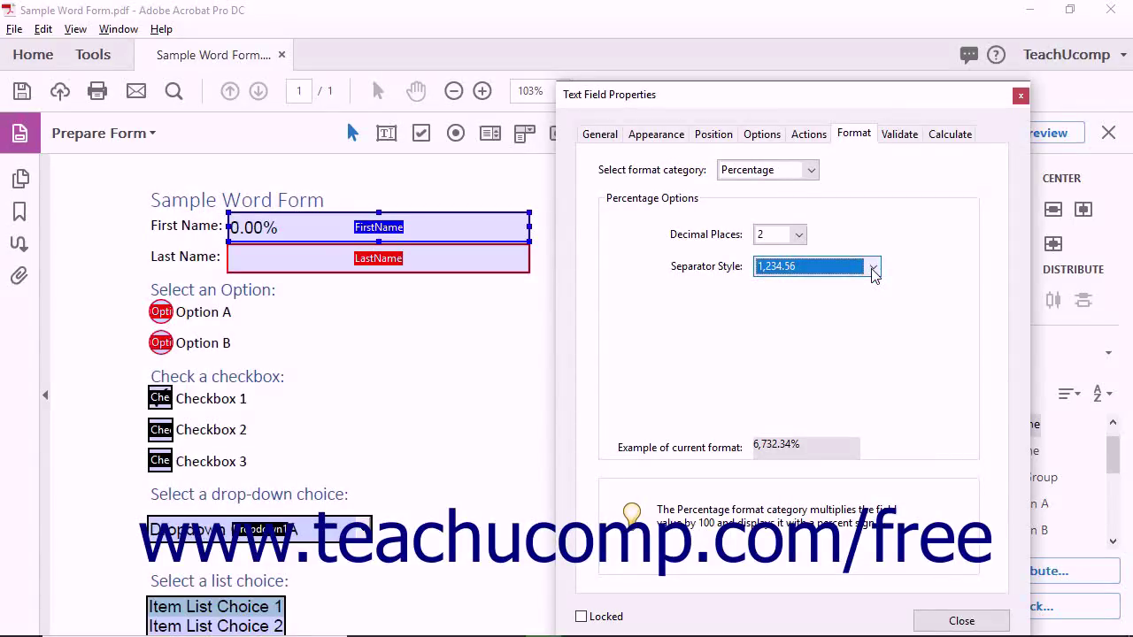
{"action": "left_click", "coordinate": [809, 170]}
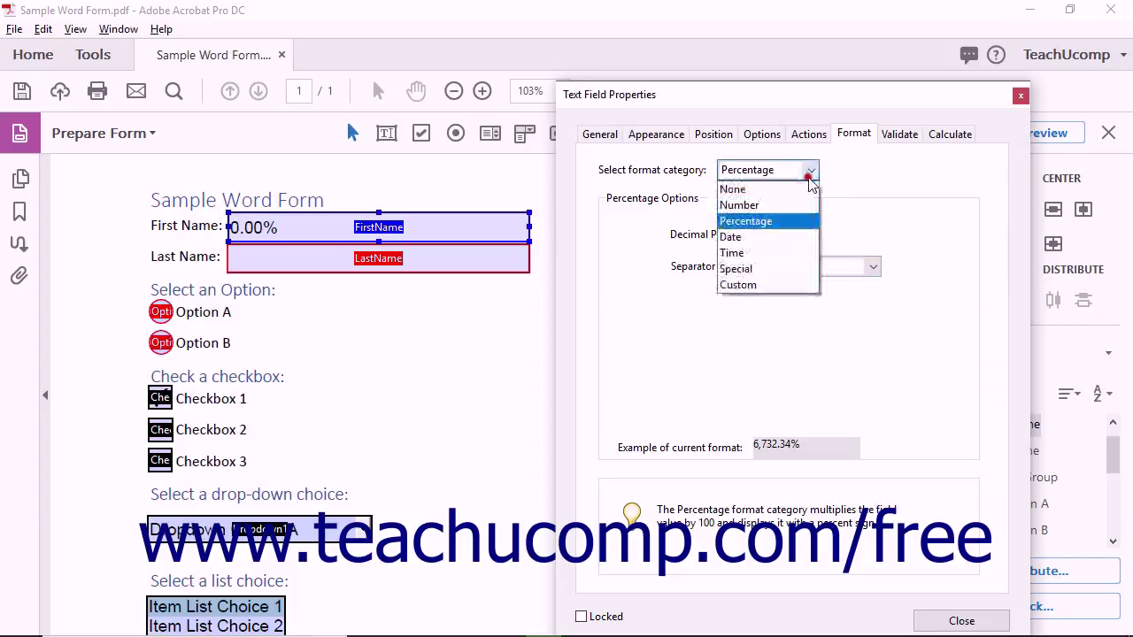
Switch to Date format, try mm/dd/yyyy, then pick Custom with an empty format box.
{"action": "left_click", "coordinate": [765, 237]}
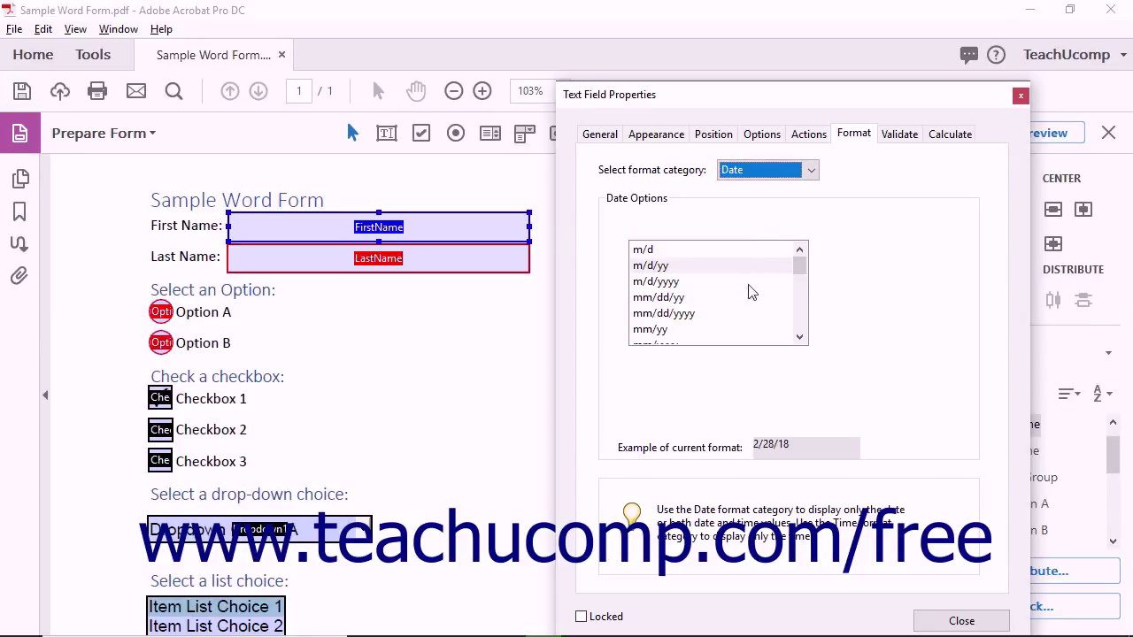
{"action": "left_click", "coordinate": [716, 317]}
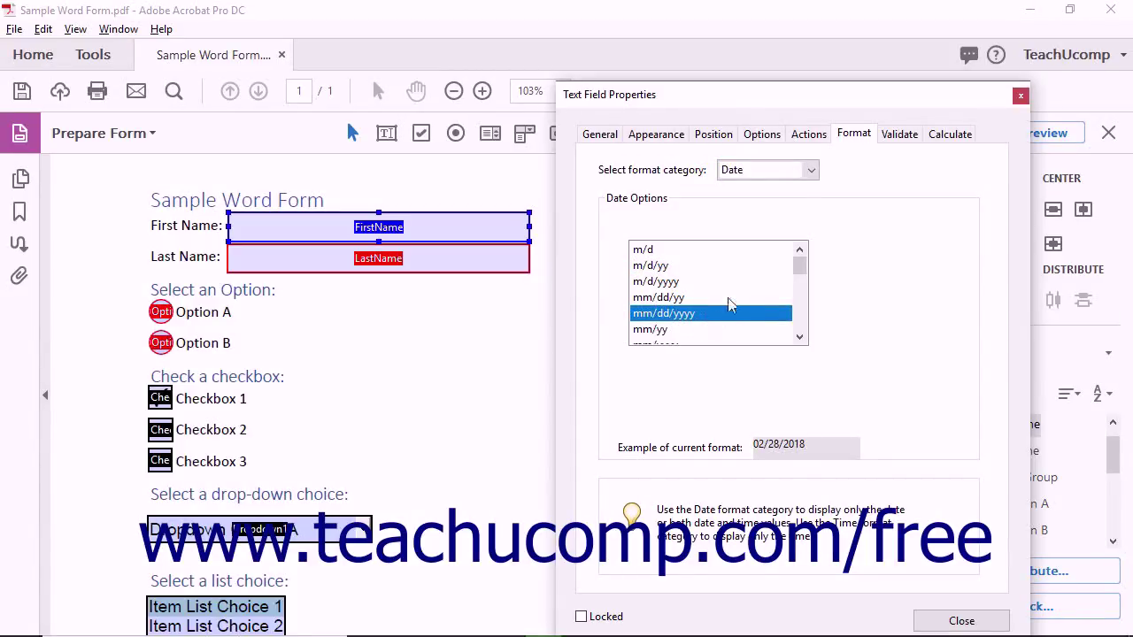
{"action": "scroll", "coordinate": [730, 305], "scroll_direction": "down", "scroll_amount": 6}
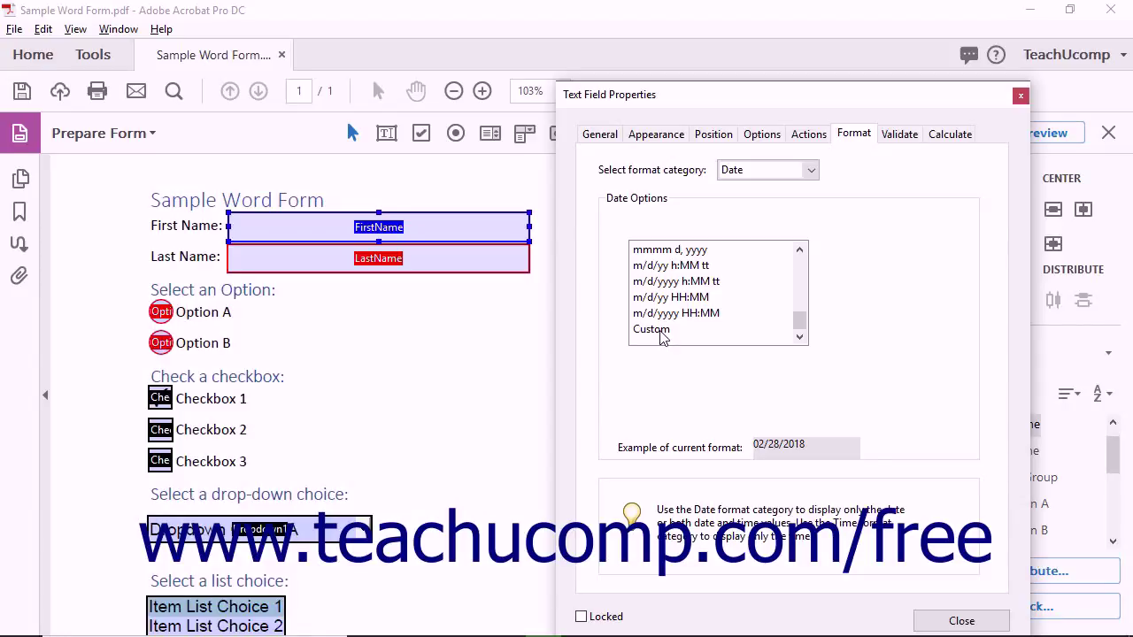
{"action": "left_click", "coordinate": [661, 330]}
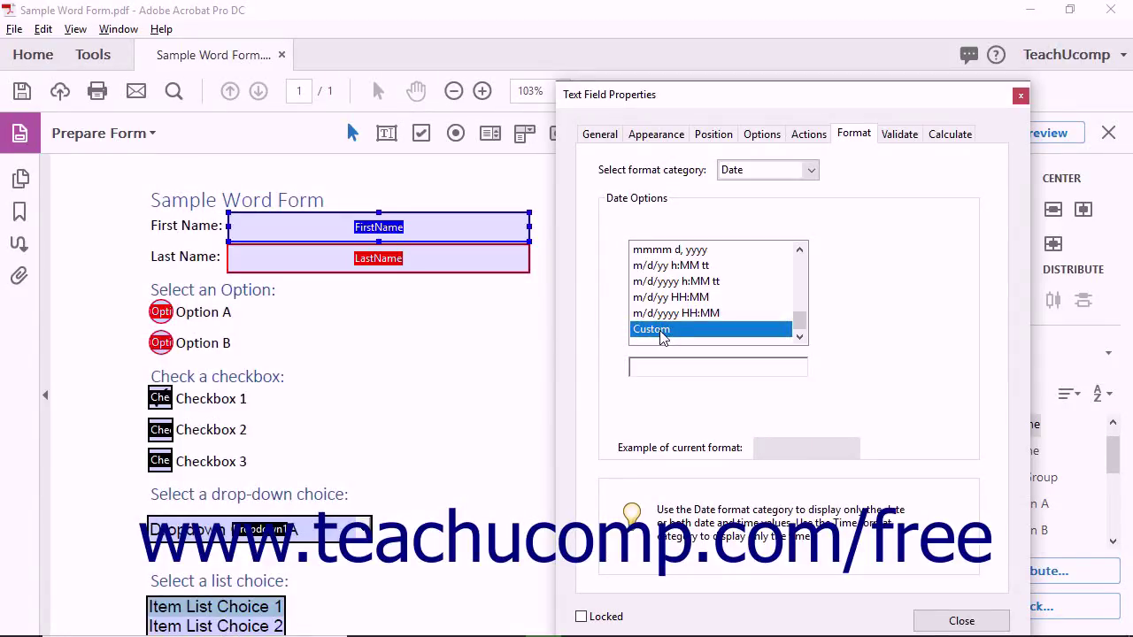
{"action": "left_click", "coordinate": [678, 367]}
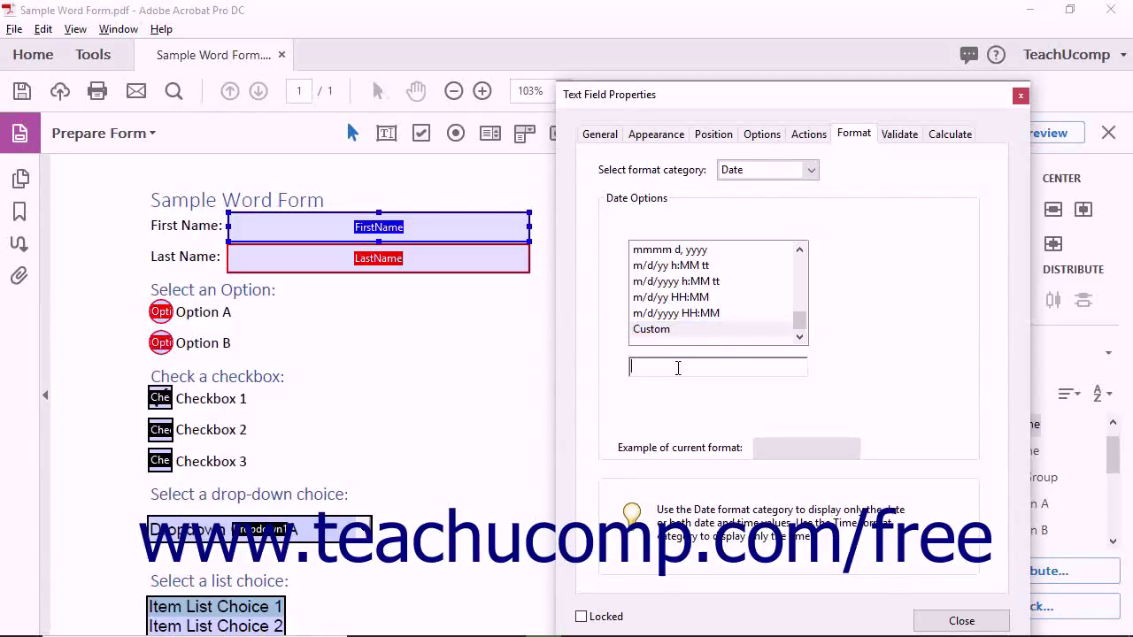
{"action": "left_click", "coordinate": [810, 171]}
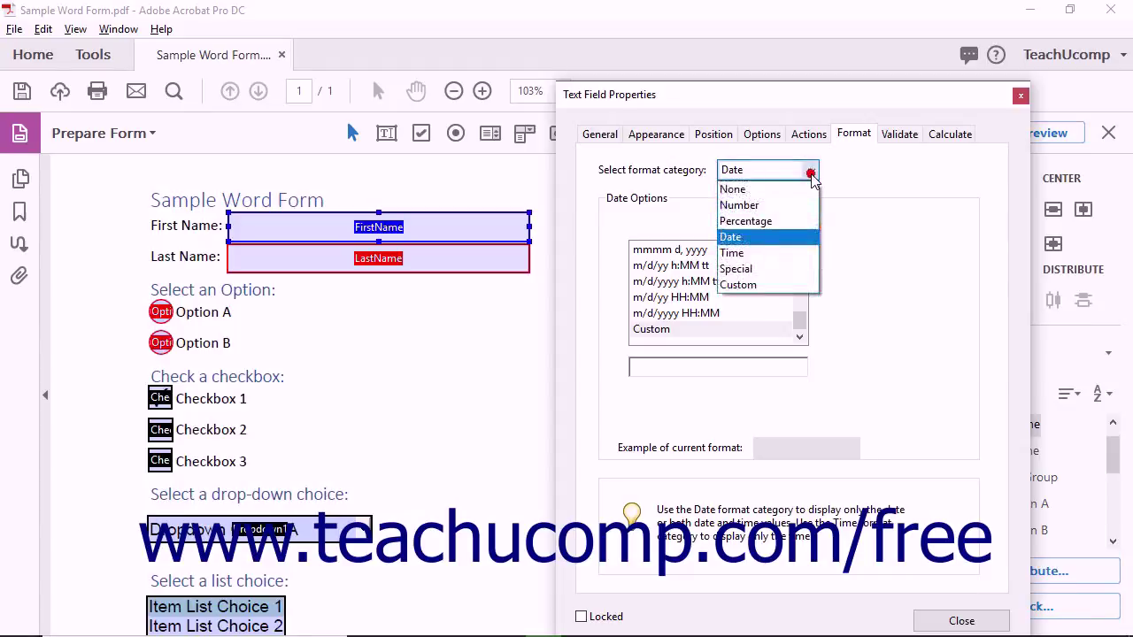
Switch to Time format, try HH:MM, then pick Custom with an empty format box.
{"action": "left_click", "coordinate": [761, 254]}
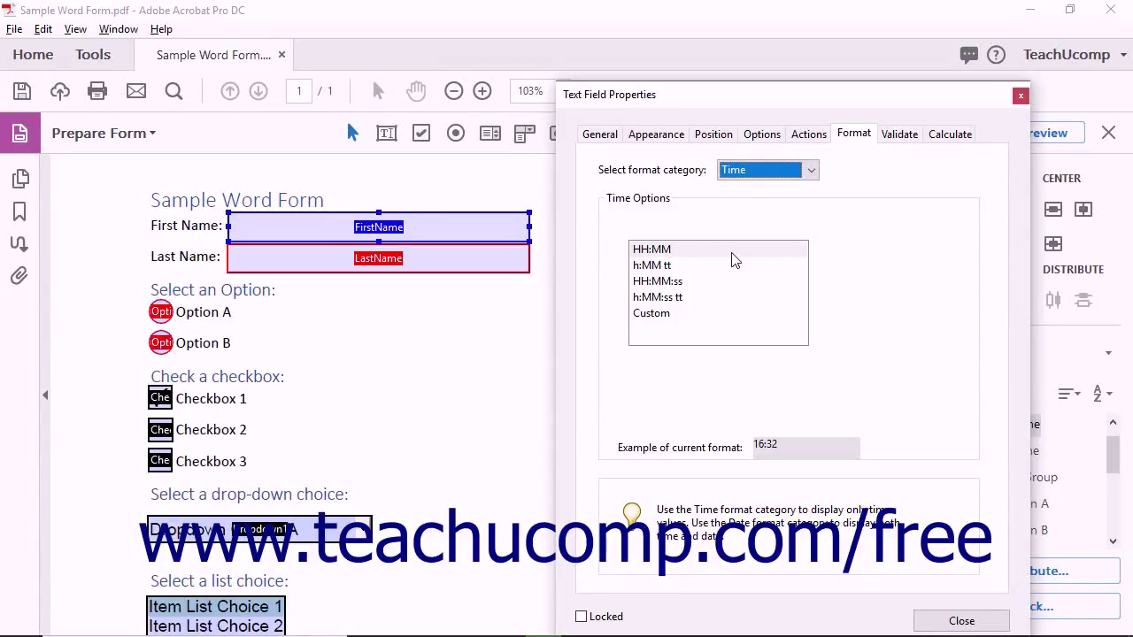
{"action": "left_click", "coordinate": [719, 252]}
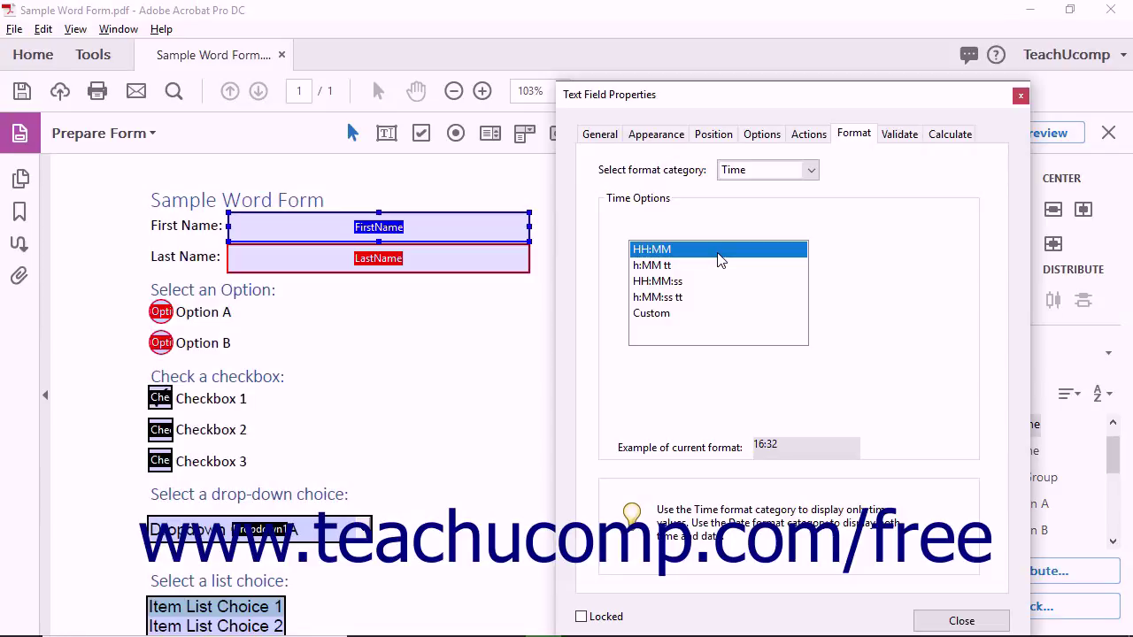
{"action": "left_click", "coordinate": [679, 316]}
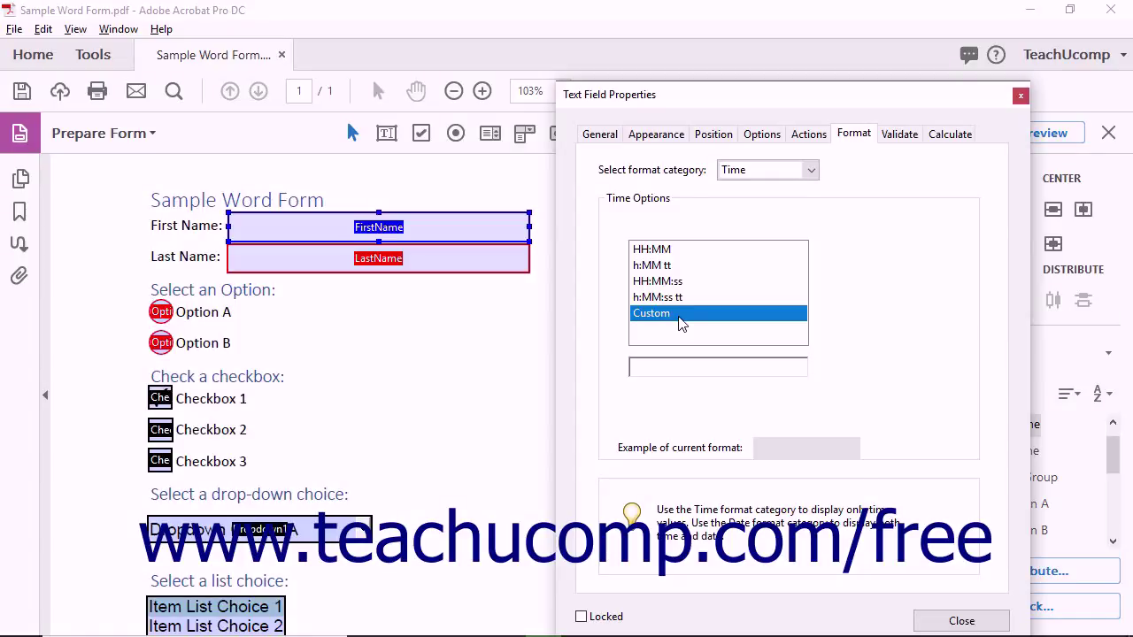
{"action": "left_click", "coordinate": [679, 368]}
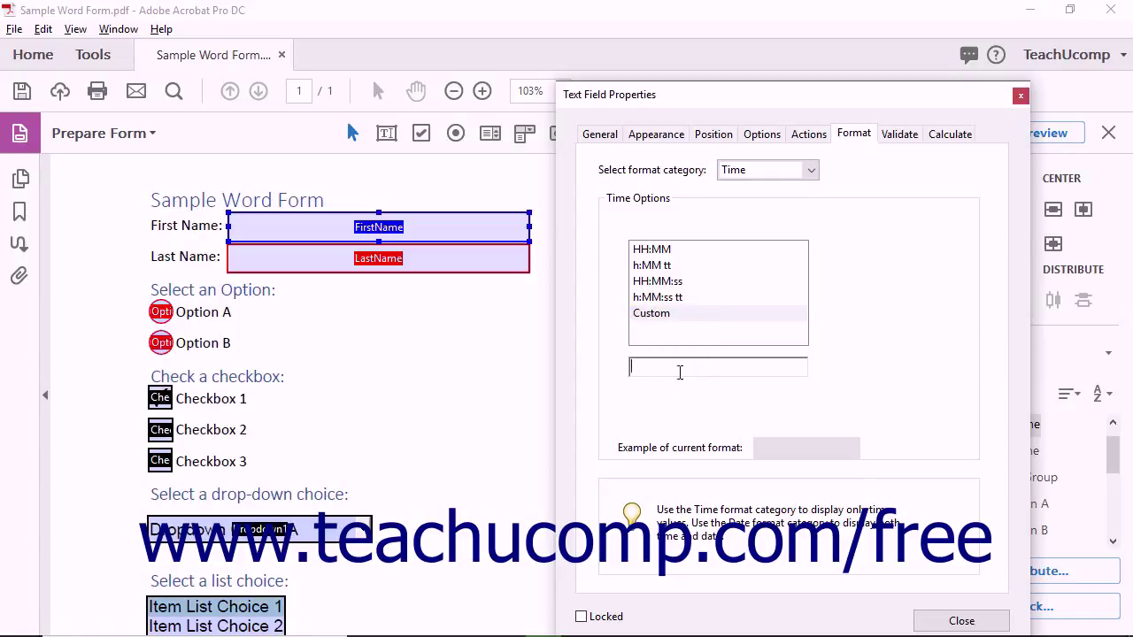
{"action": "left_click", "coordinate": [810, 171]}
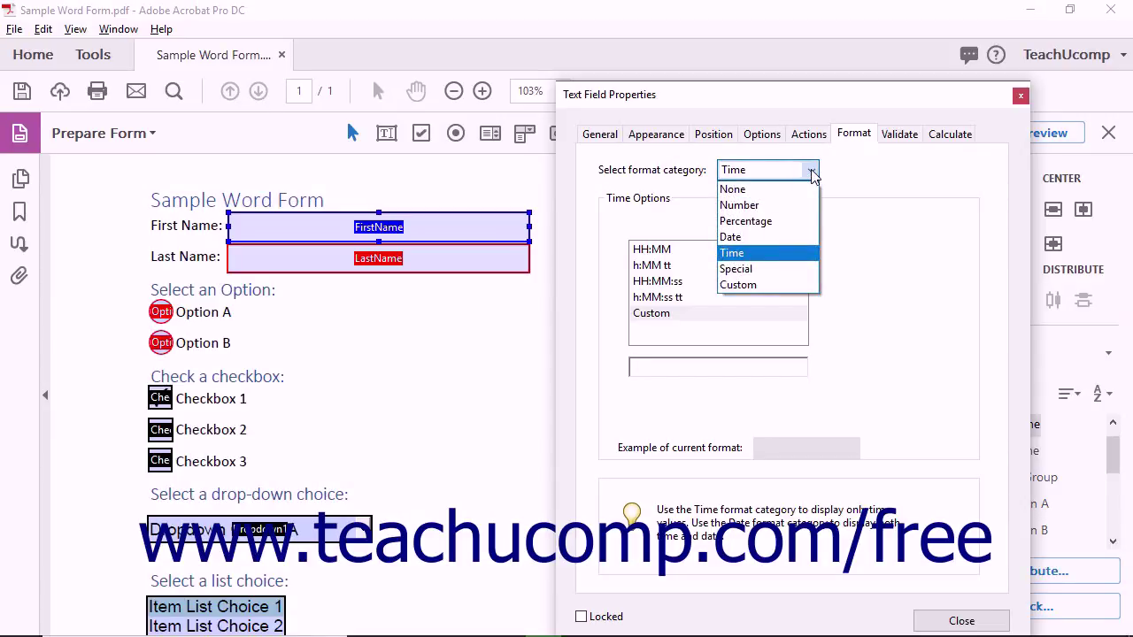
Switch to Special format, try Phone Number, then pick Arbitrary Mask with an empty mask.
{"action": "left_click", "coordinate": [738, 269]}
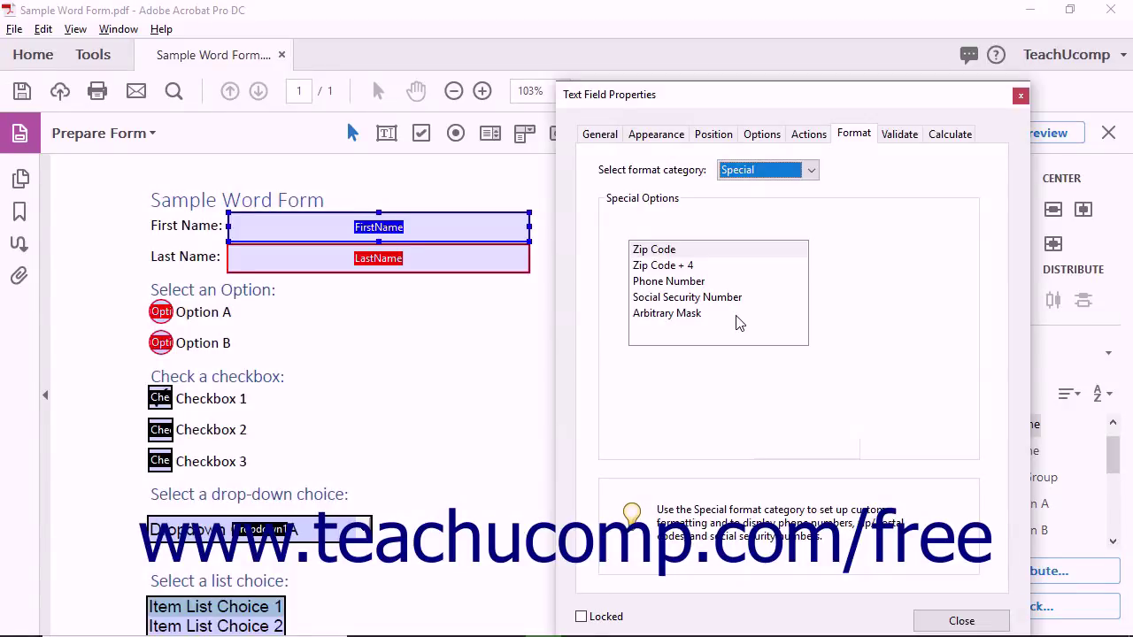
{"action": "left_click", "coordinate": [700, 283]}
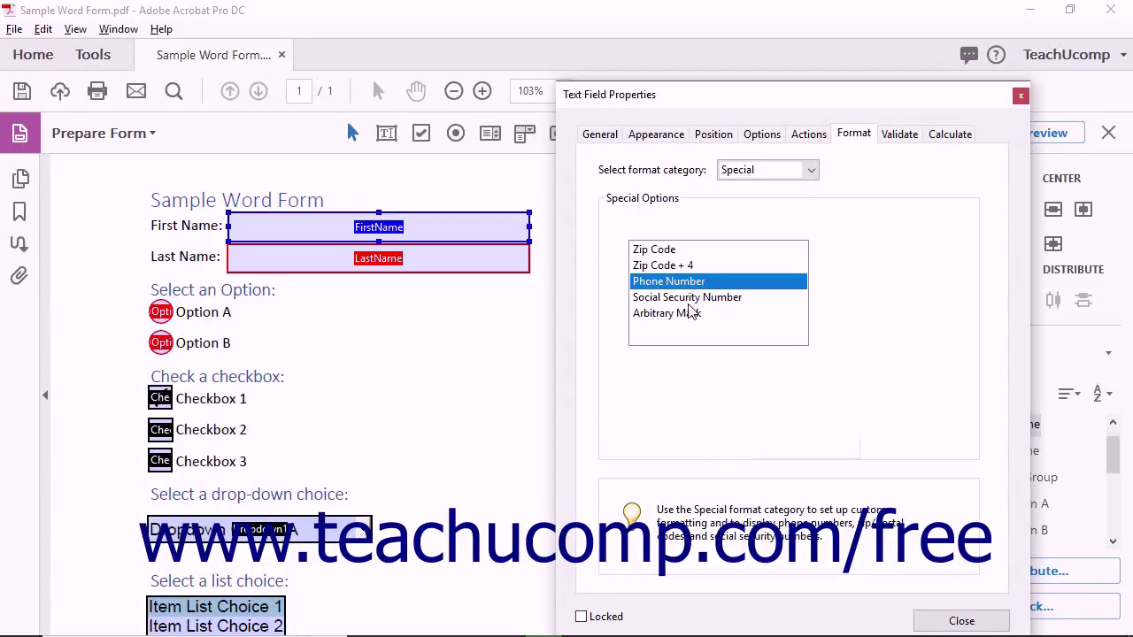
{"action": "left_click", "coordinate": [687, 314]}
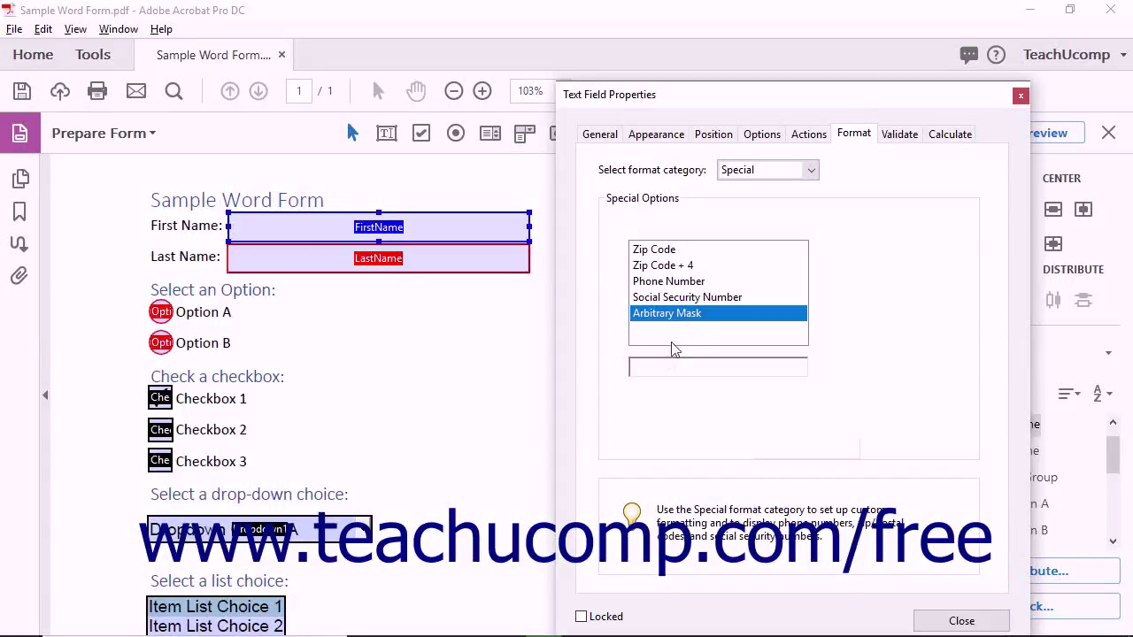
{"action": "left_click", "coordinate": [665, 368]}
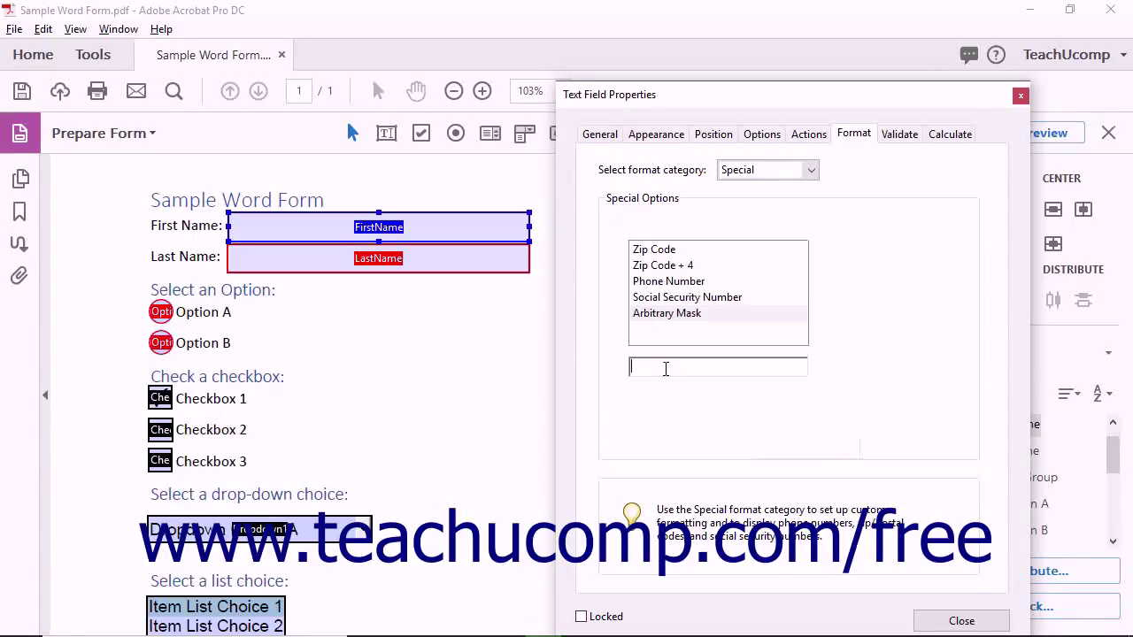
{"action": "left_click", "coordinate": [810, 170]}
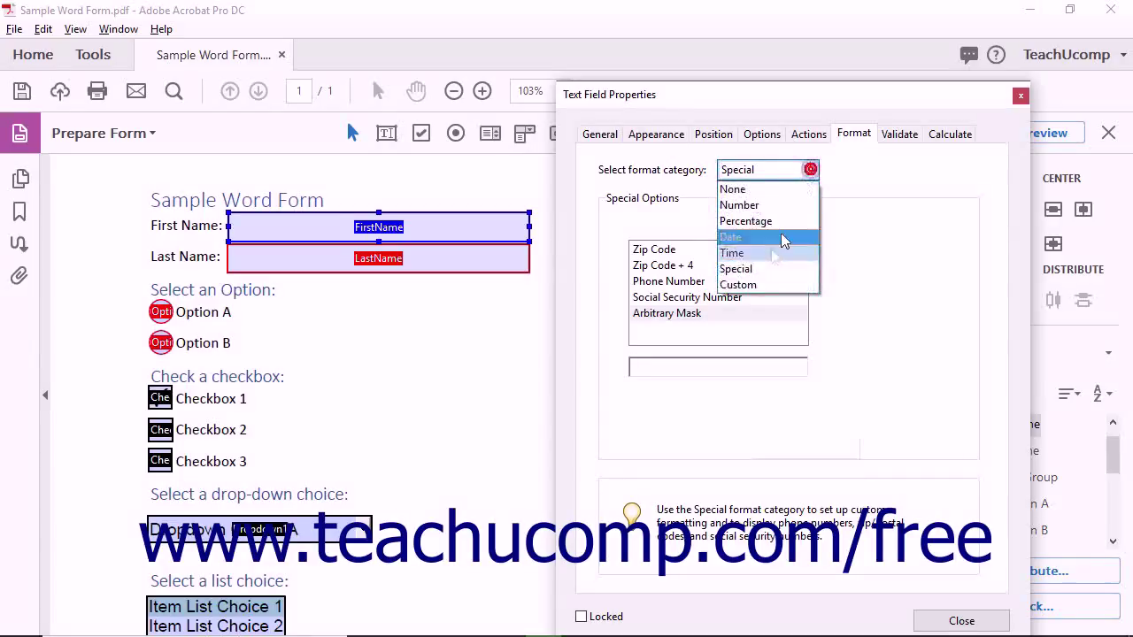
Switch the format to Custom and open the empty Custom Format Script editor.
{"action": "left_click", "coordinate": [756, 284]}
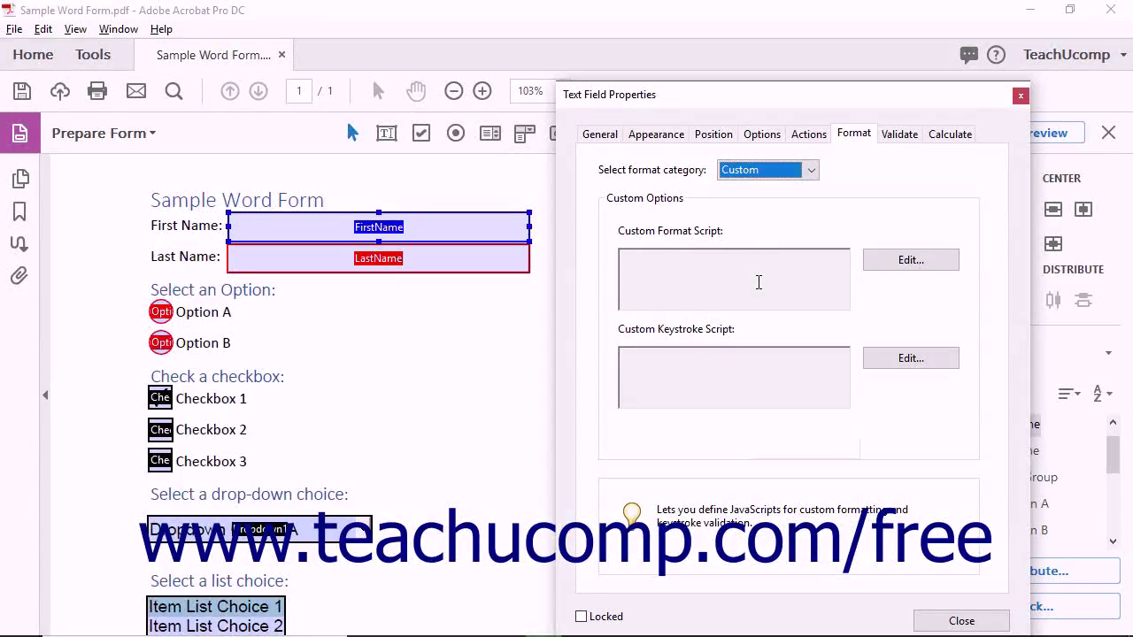
{"action": "left_click", "coordinate": [885, 264]}
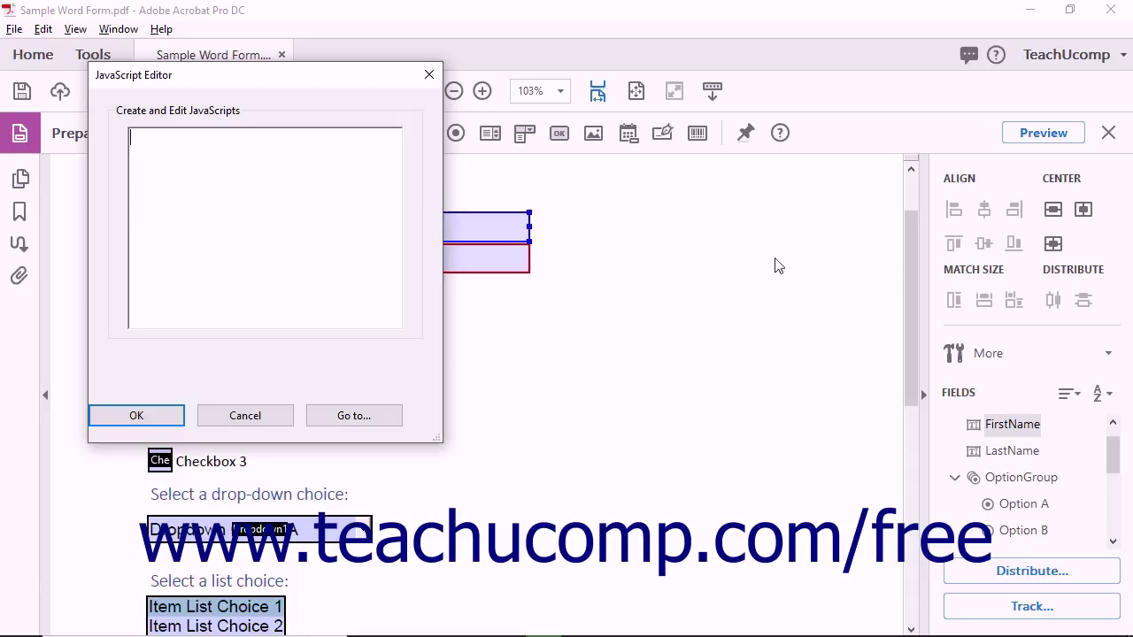
{"action": "left_click", "coordinate": [286, 189]}
Close the script editor, reselect Custom, and open the empty Custom Keystroke Script editor.
{"action": "left_click", "coordinate": [97, 412]}
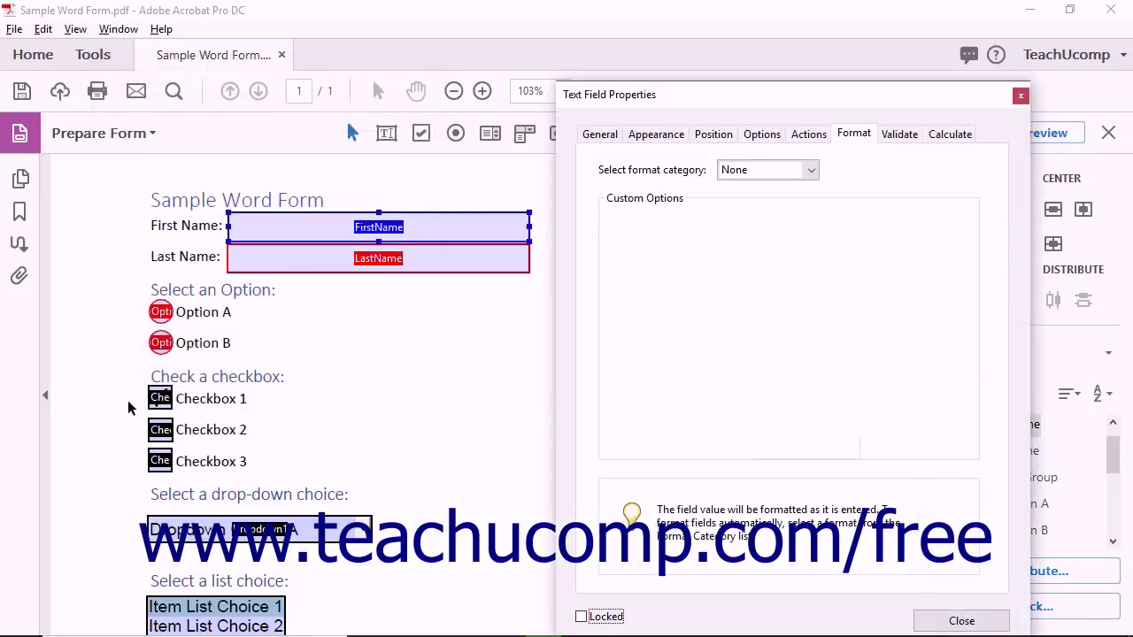
{"action": "left_click", "coordinate": [810, 170]}
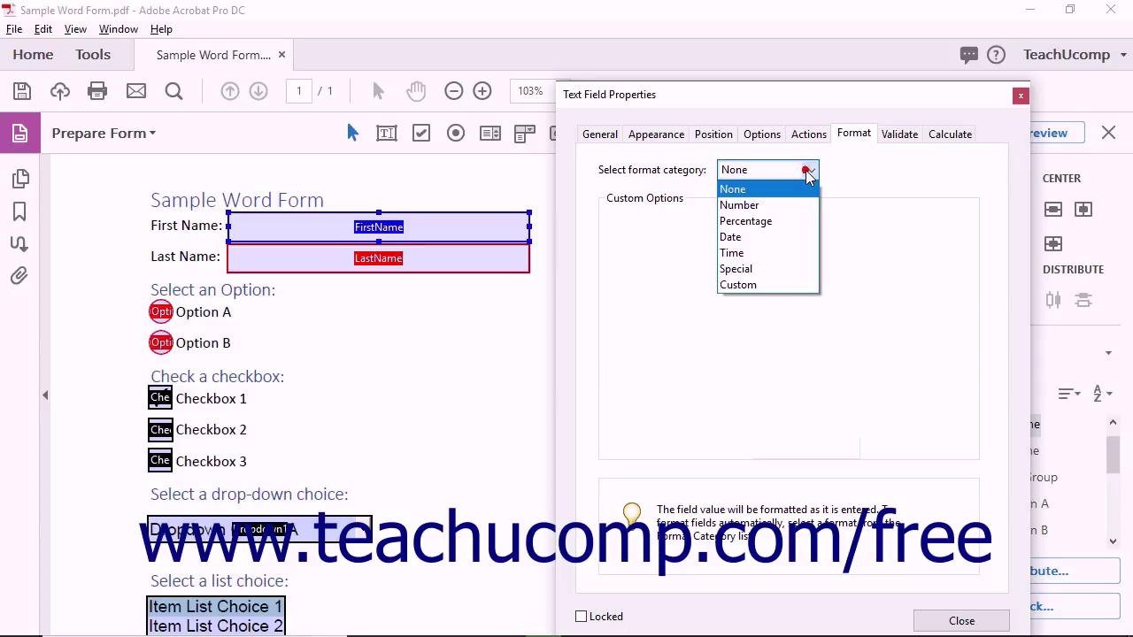
{"action": "left_click", "coordinate": [780, 283]}
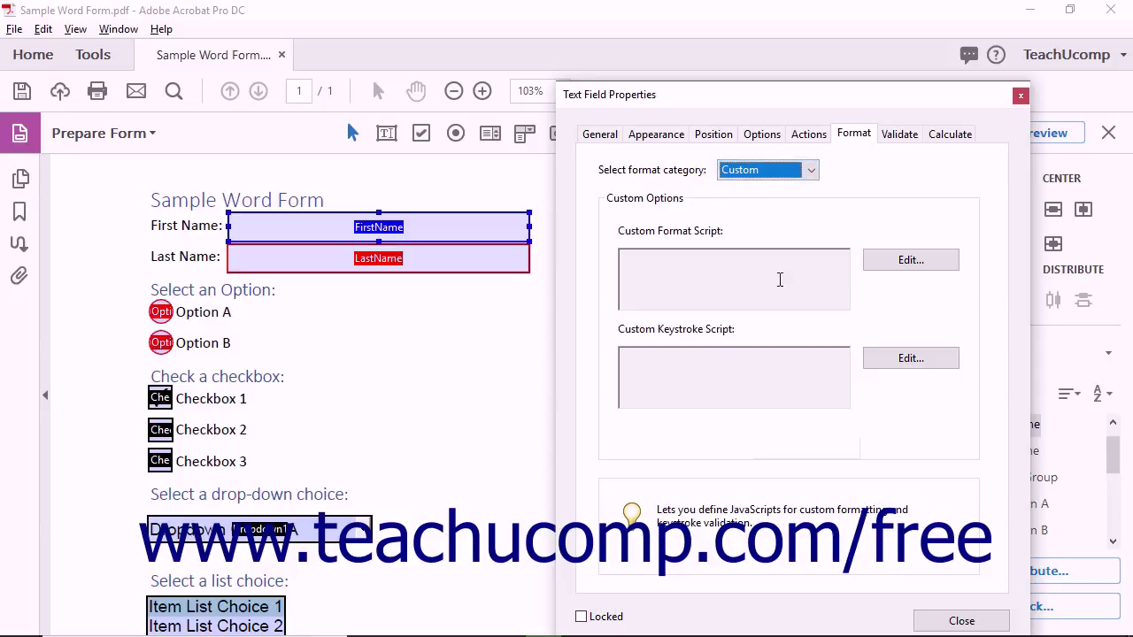
{"action": "left_click", "coordinate": [899, 363]}
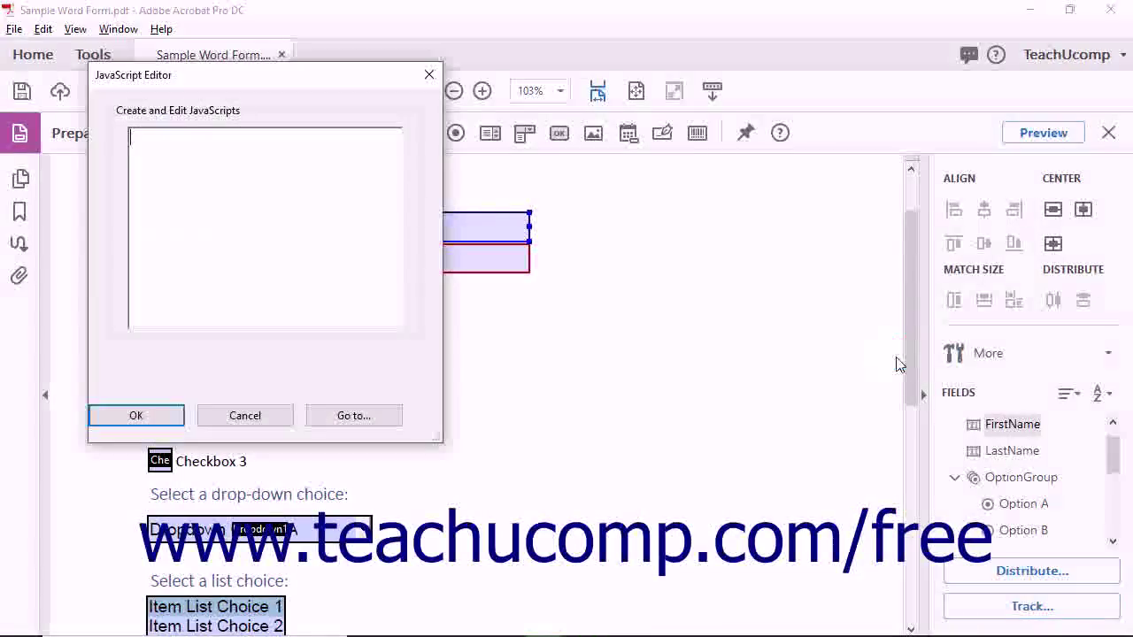